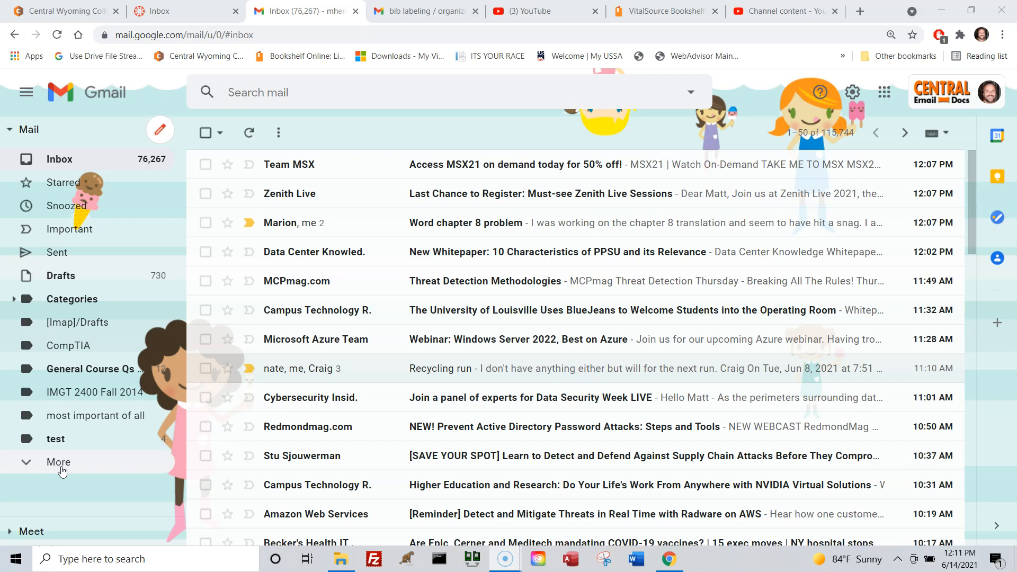
Switch to Word, open the recent document NP_WD_3-1 Wireless mrh.docx, and set the zoom to 150%.
left_click(643, 566)
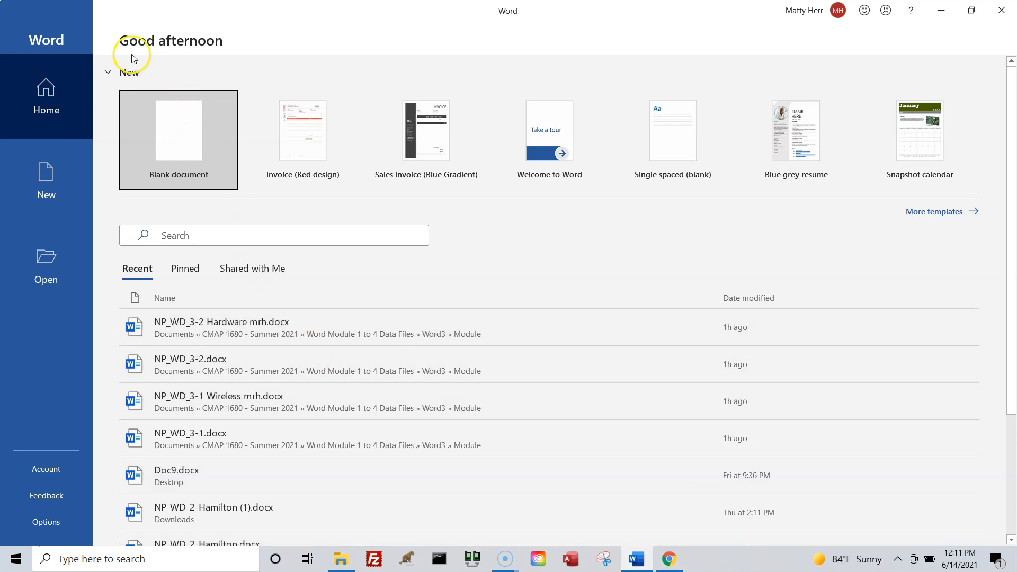
left_click(31, 281)
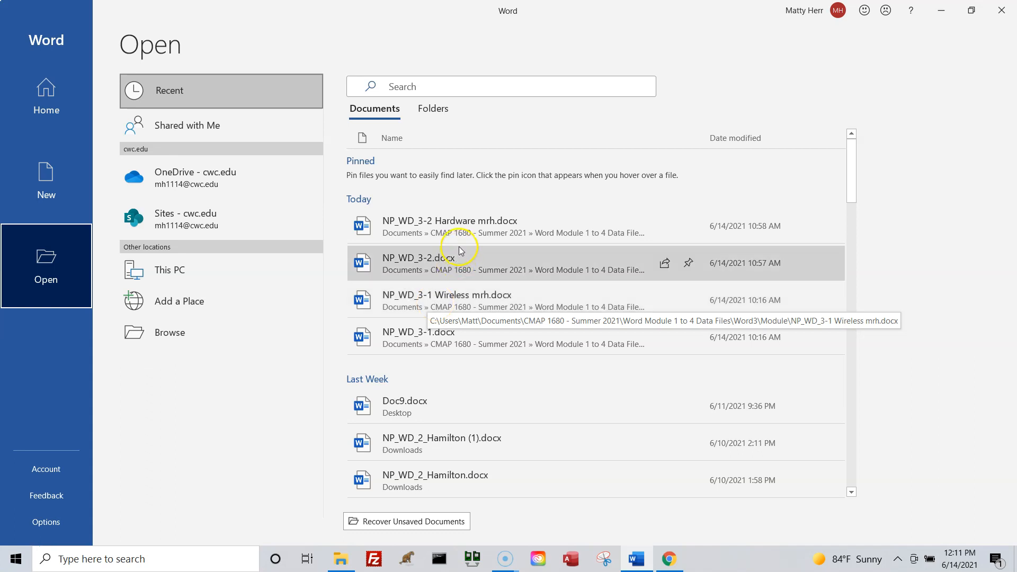
left_click(469, 295)
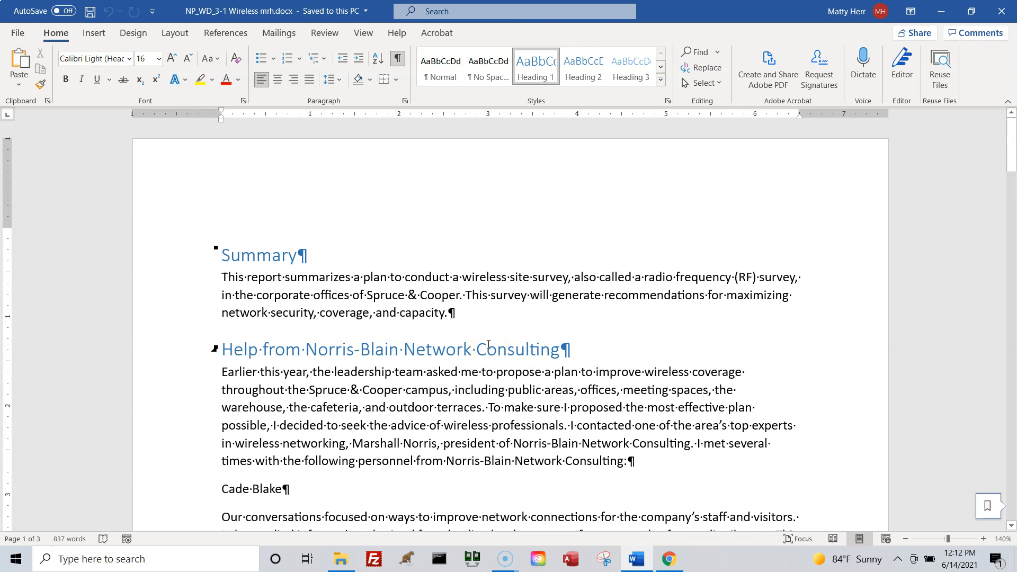
left_click(400, 63)
left_click(983, 539)
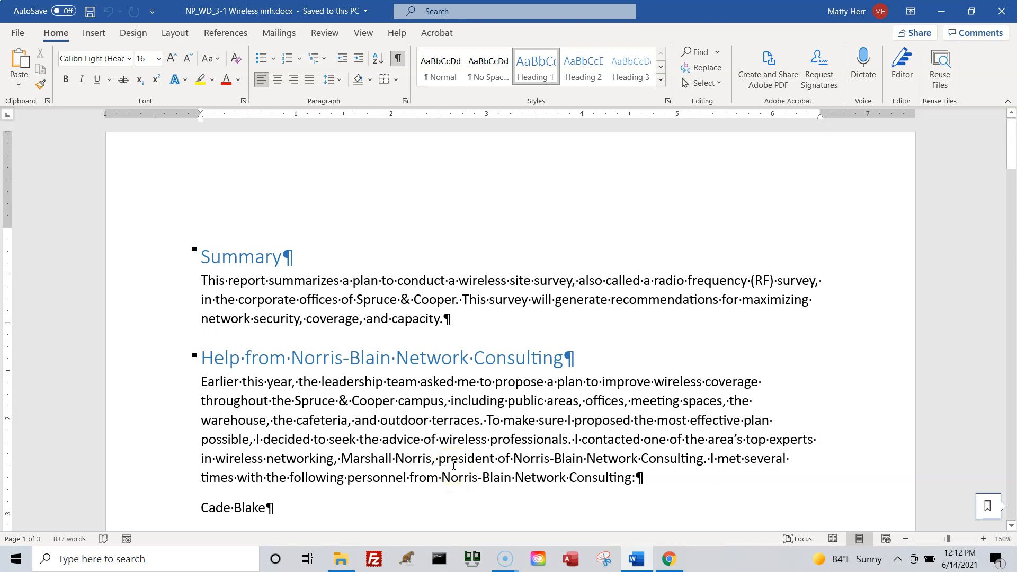
Add a tab and the job title Senior Consultant after the name below the Norris-Blain personnel paragraph.
scroll(453, 427, "down", 1)
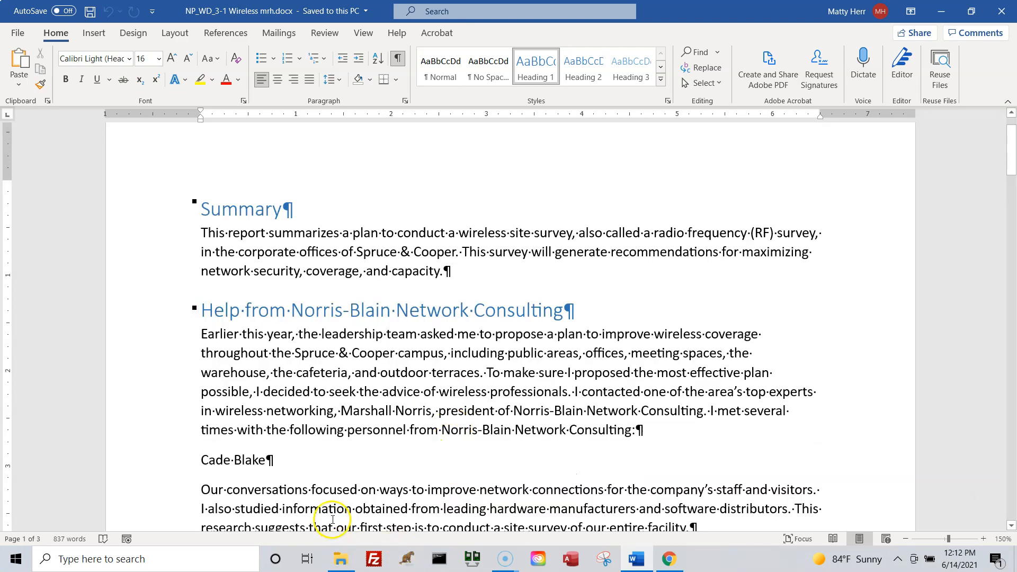
left_click(243, 460)
left_click(268, 459)
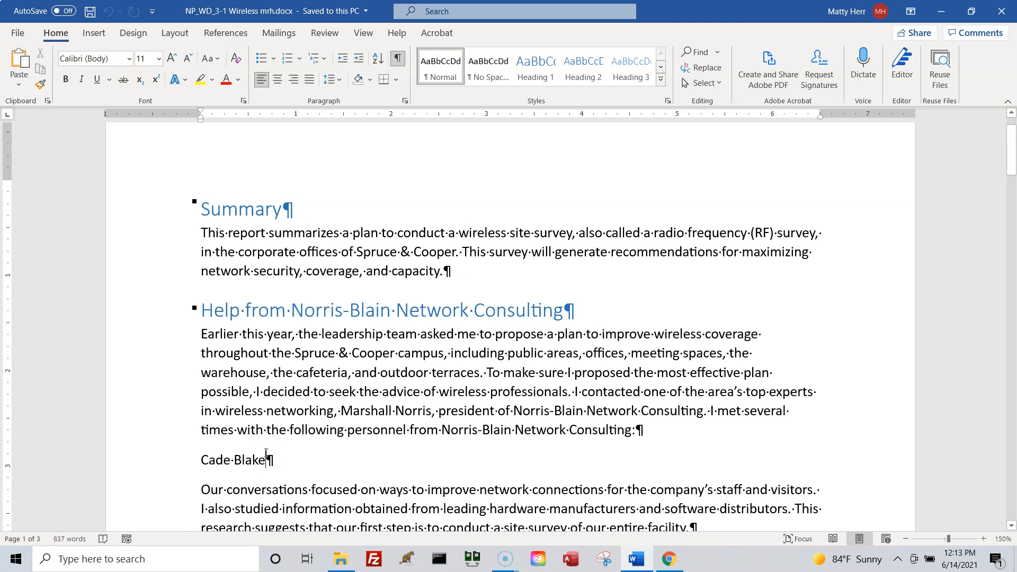
key("Tab")
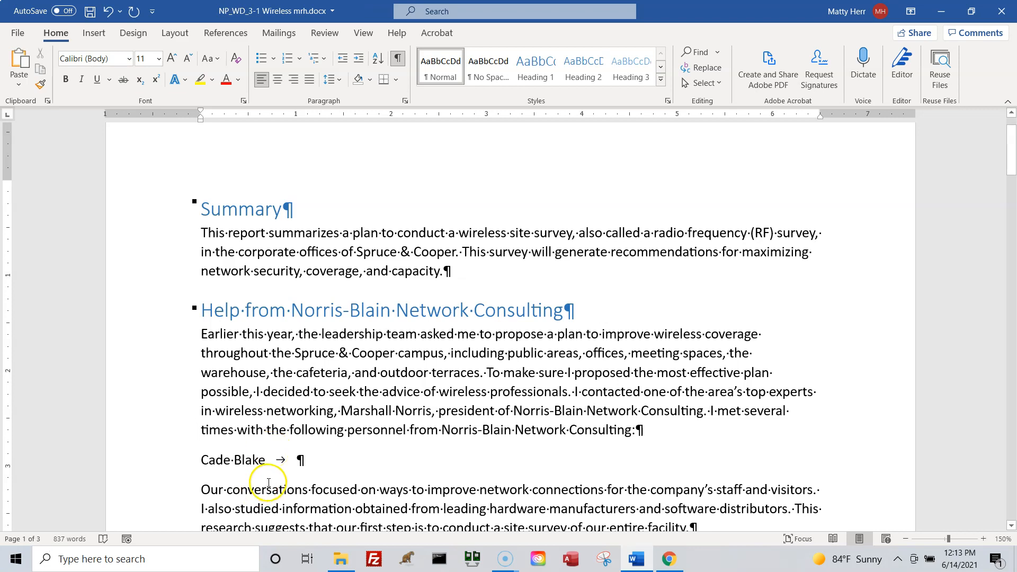
key("ctrl")
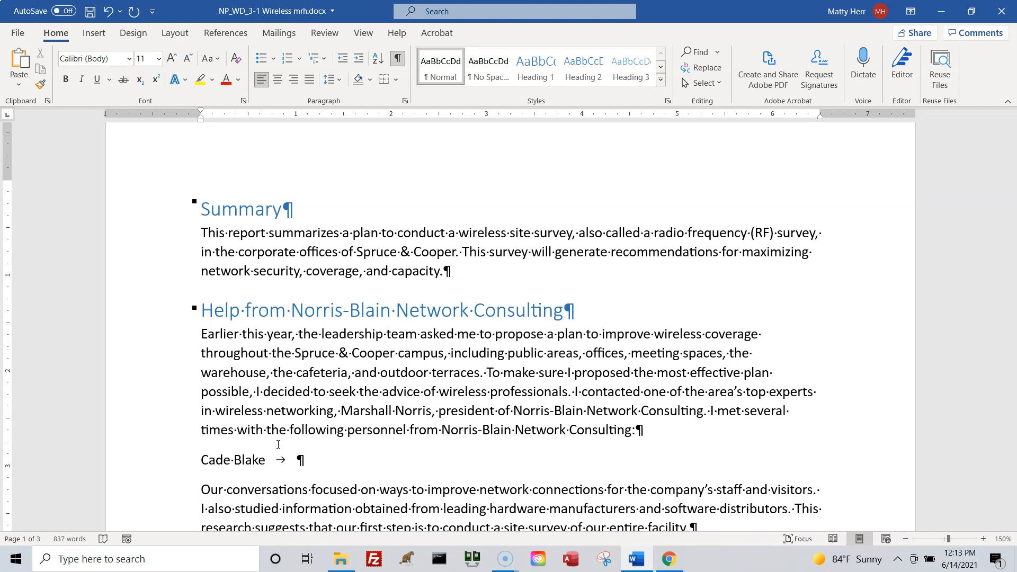
type("Senior Consultant")
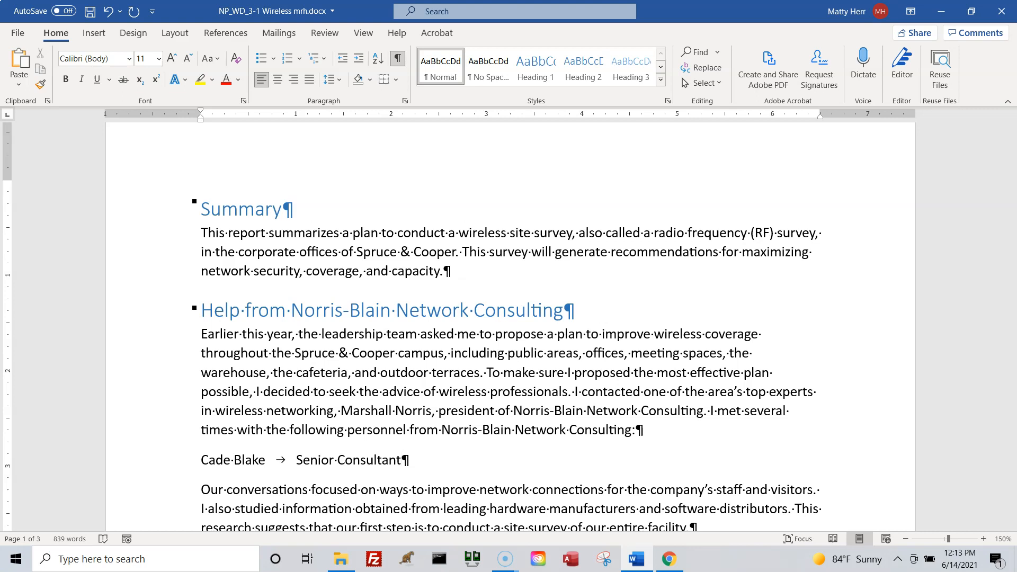
Add a second personnel line with the consultant's full name, a tab and the title Senior Consultant.
key("Return")
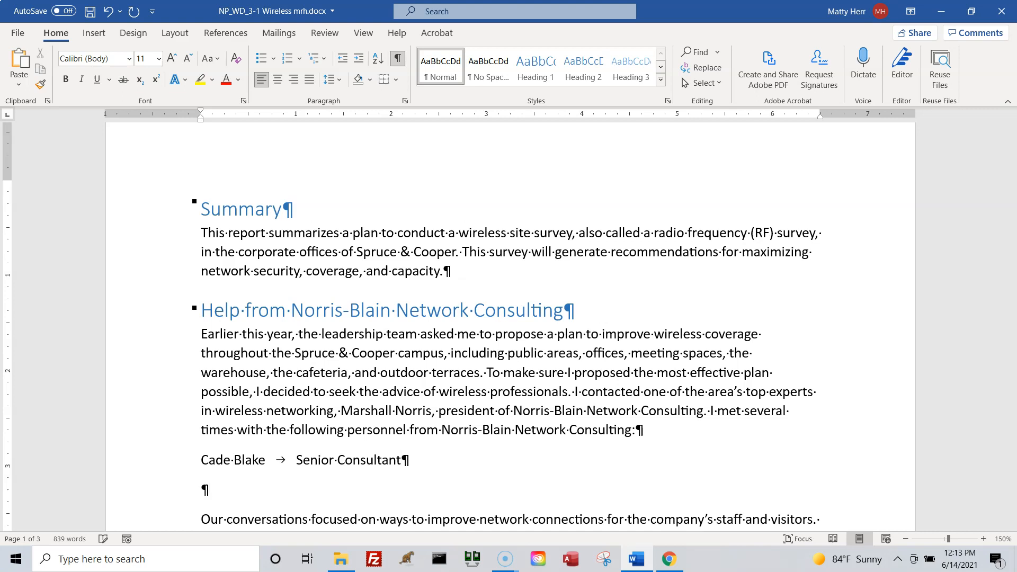
type("Samuel Igl")
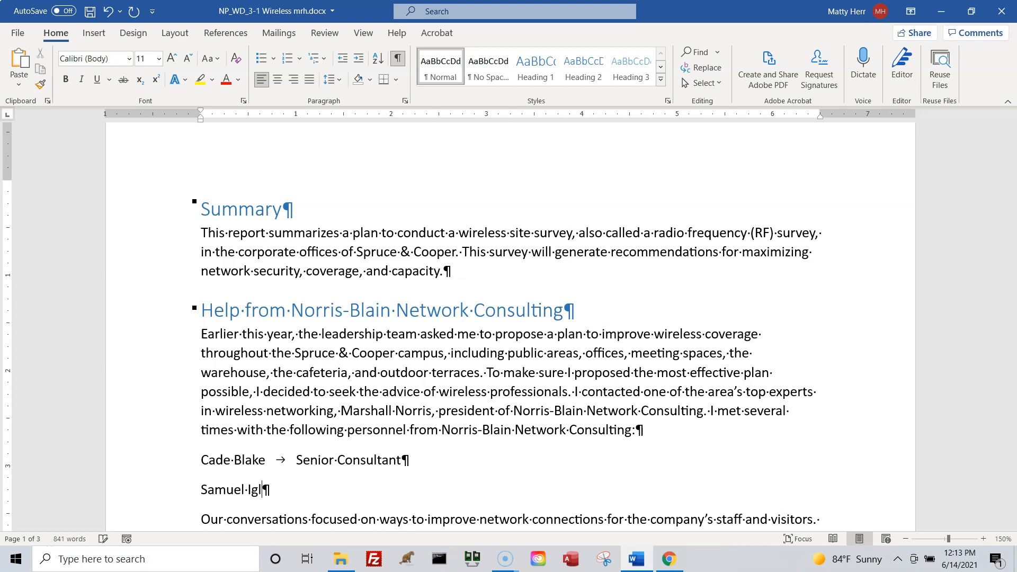
type("esias")
key("Tab")
type("Senior Consulta")
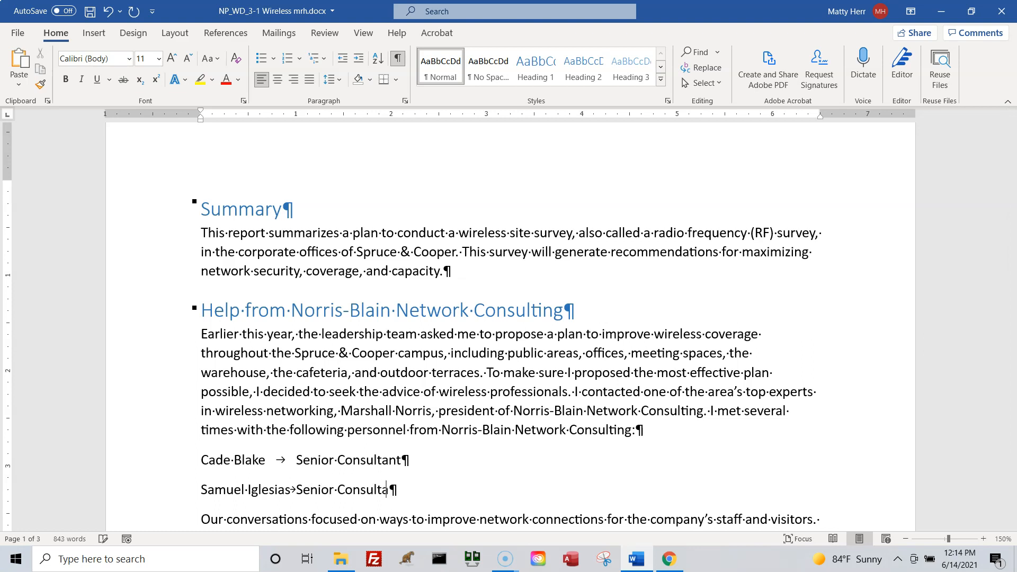
type("nt")
Add a third personnel line with the person's full name, a tab and the title Project Manager.
key("Return")
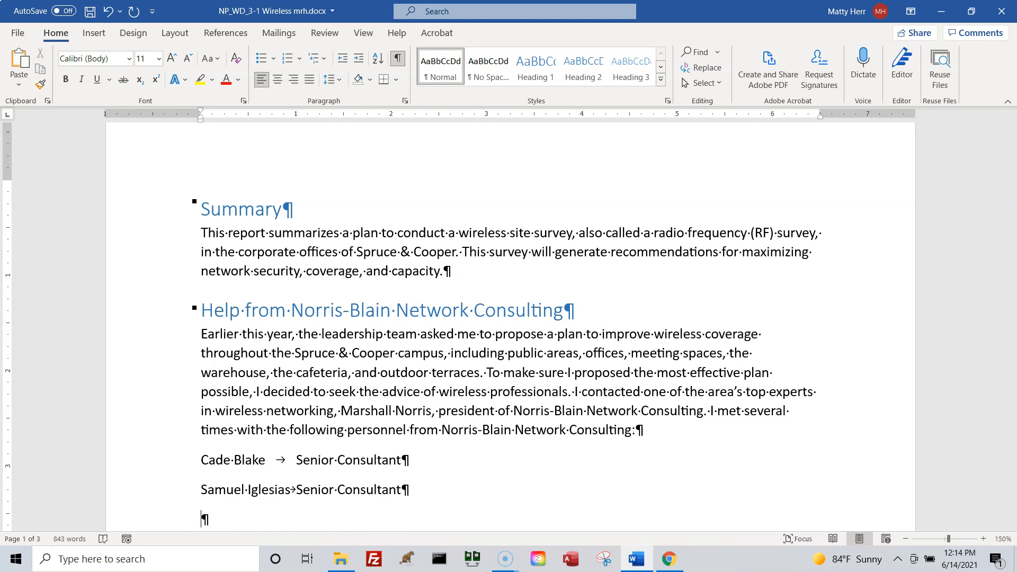
type("Bevery She")
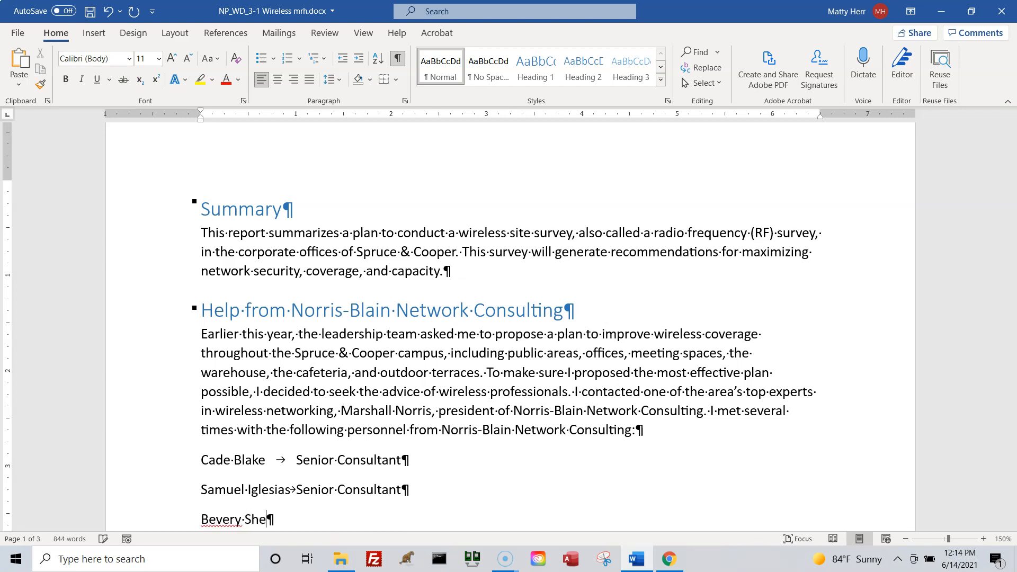
type("ffield-McCoy")
key("Tab")
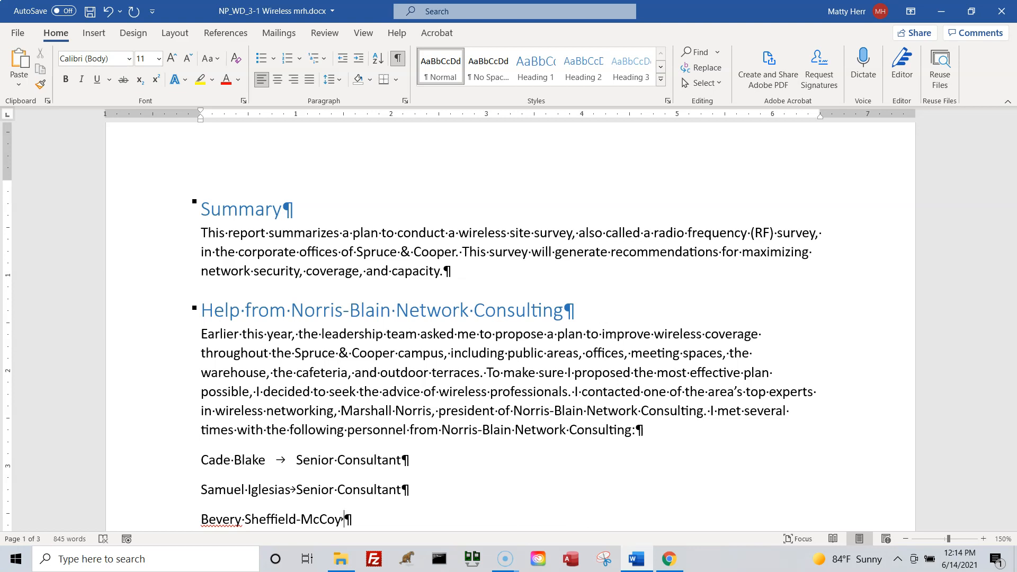
type("Project Manager")
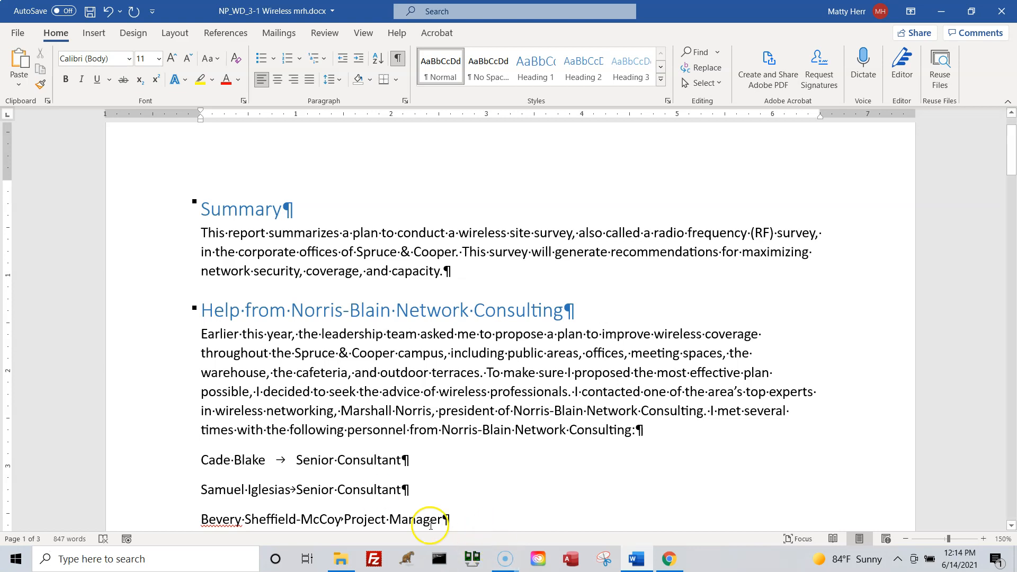
Set a left tab stop at 2.5 inches for all three personnel lines to align the job titles.
scroll(452, 447, "down", 2)
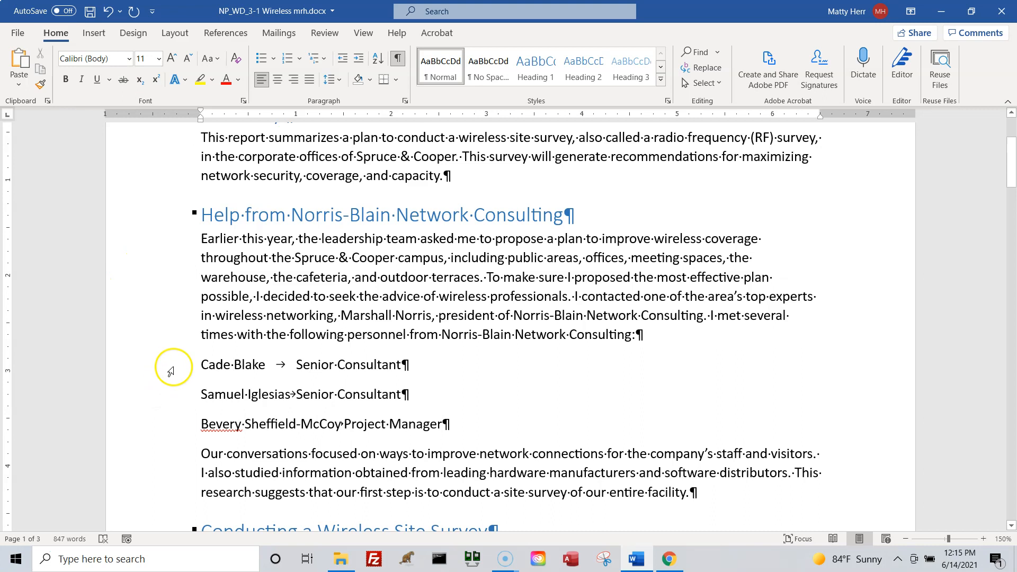
left_click_drag(170, 366, 164, 418)
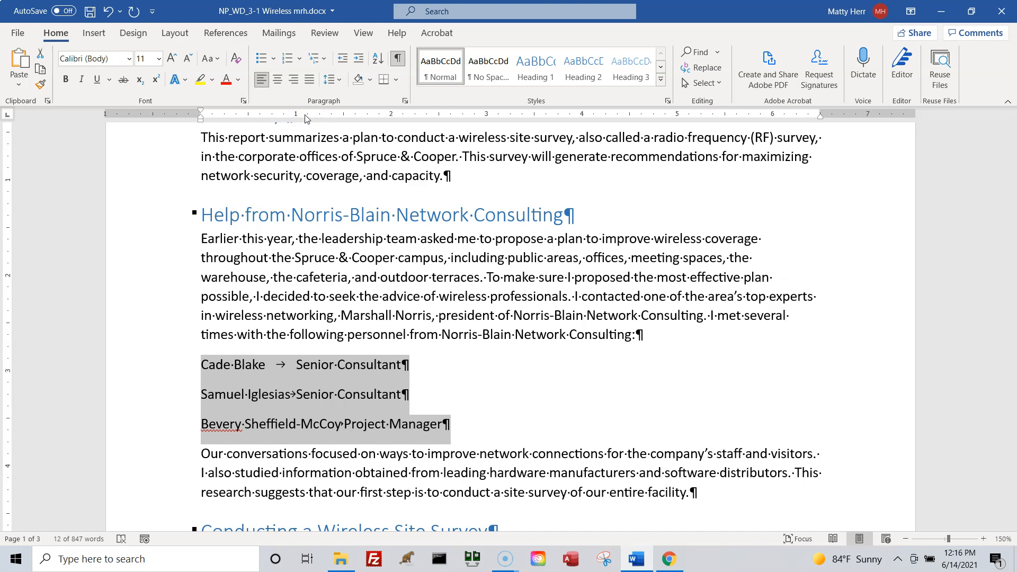
left_click(434, 121)
key("ctrl")
key("ctrl")
key("ctrl")
key("ctrl")
left_click(439, 115)
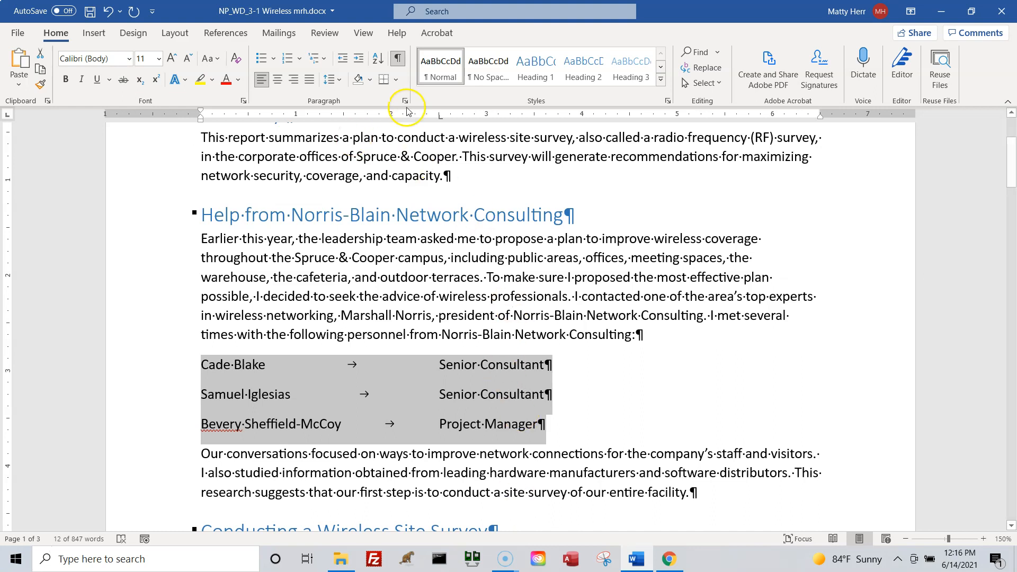
left_click(439, 121)
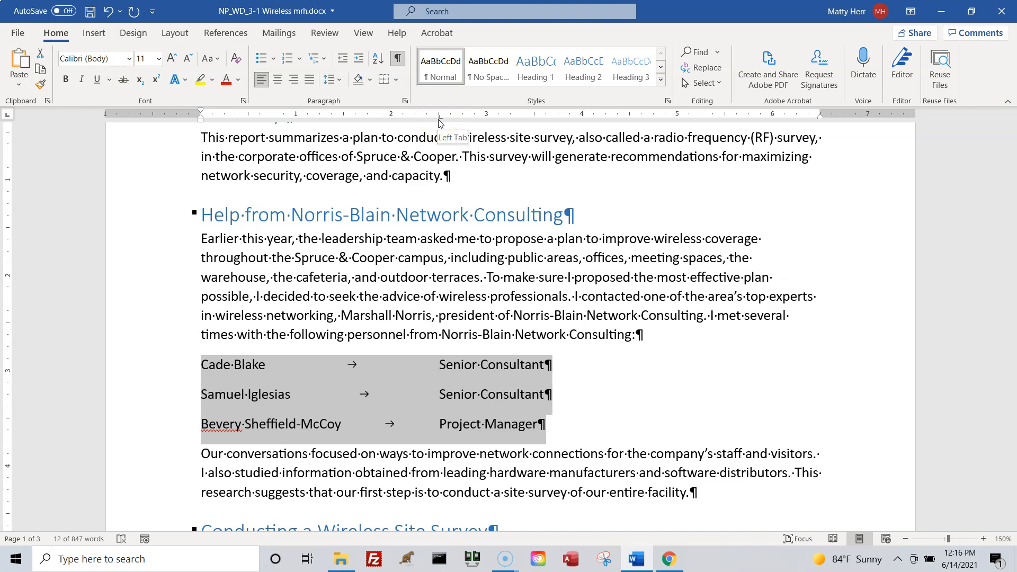
key("ctrl")
key("ctrl")
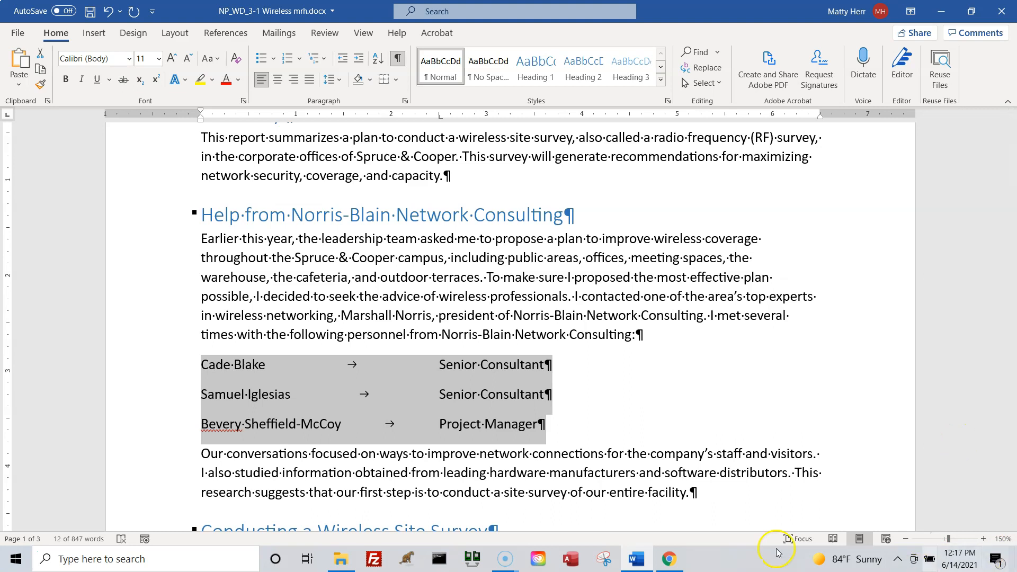
Remove the space after the paragraph for the first two personnel lines.
left_click(229, 396)
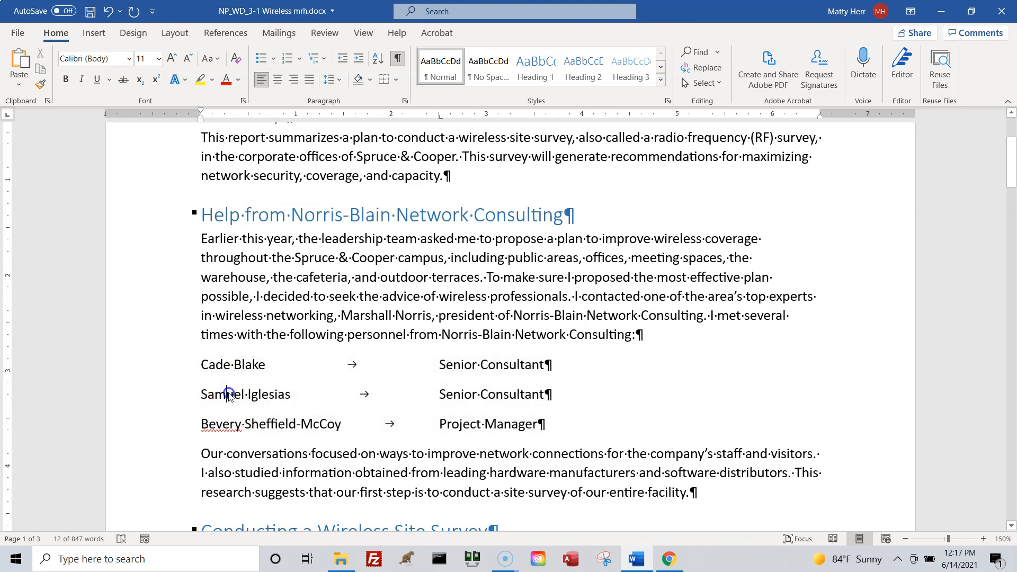
left_click(162, 384)
left_click_drag(162, 384, 159, 398)
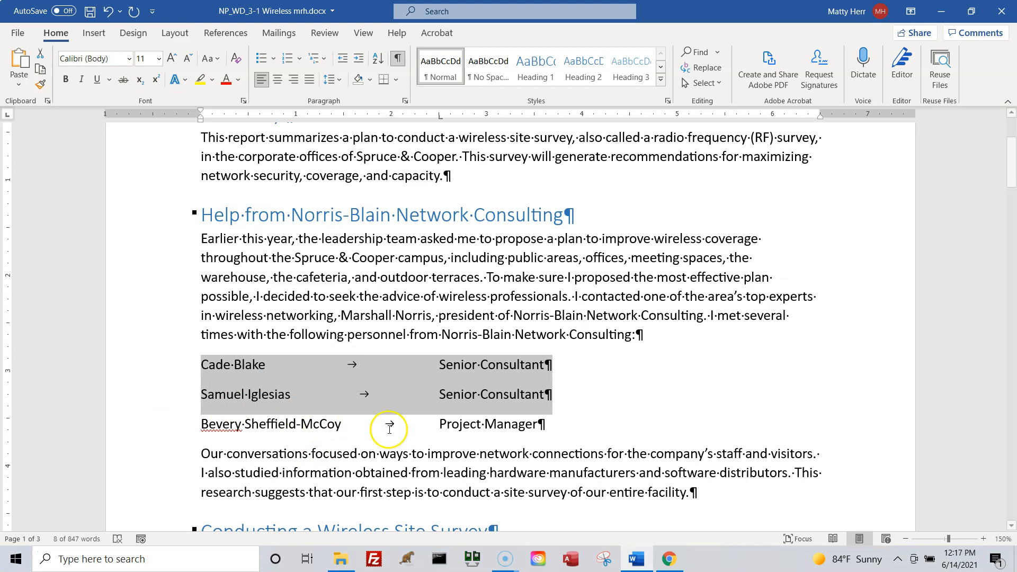
left_click(339, 83)
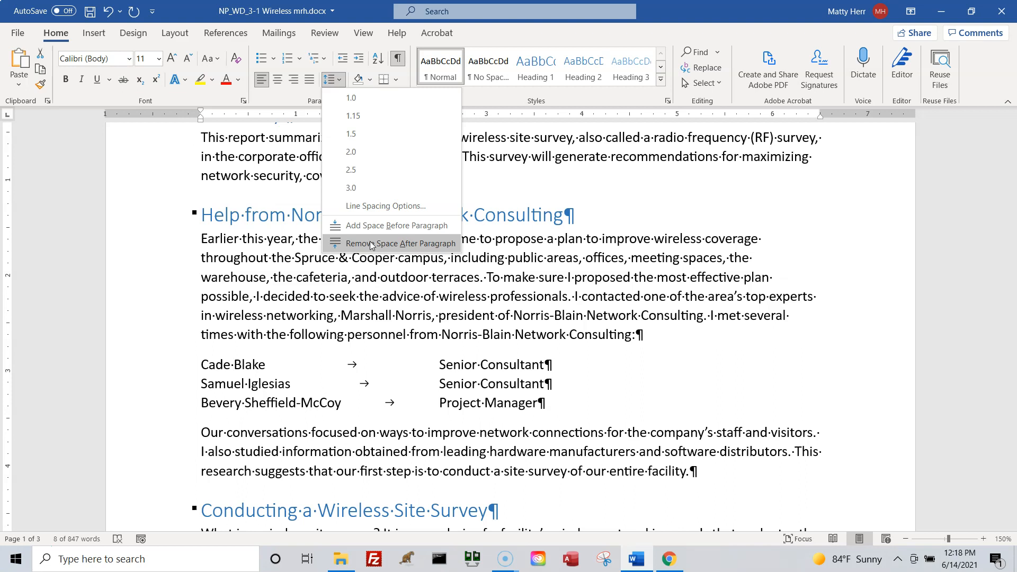
left_click(370, 243)
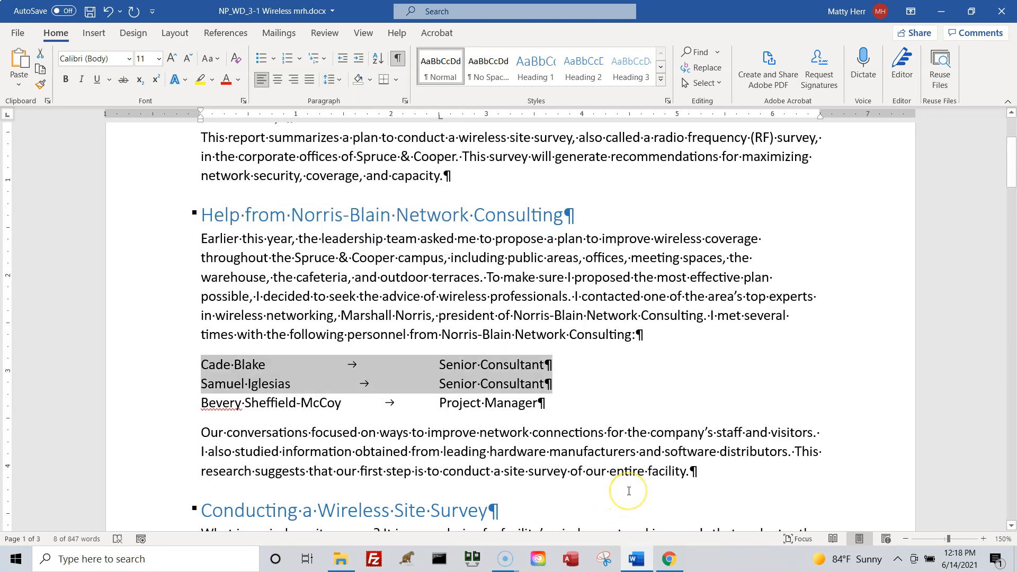
Try automatic hyphenation on the document and set hyphenation back to None.
left_click(634, 471)
left_click(173, 33)
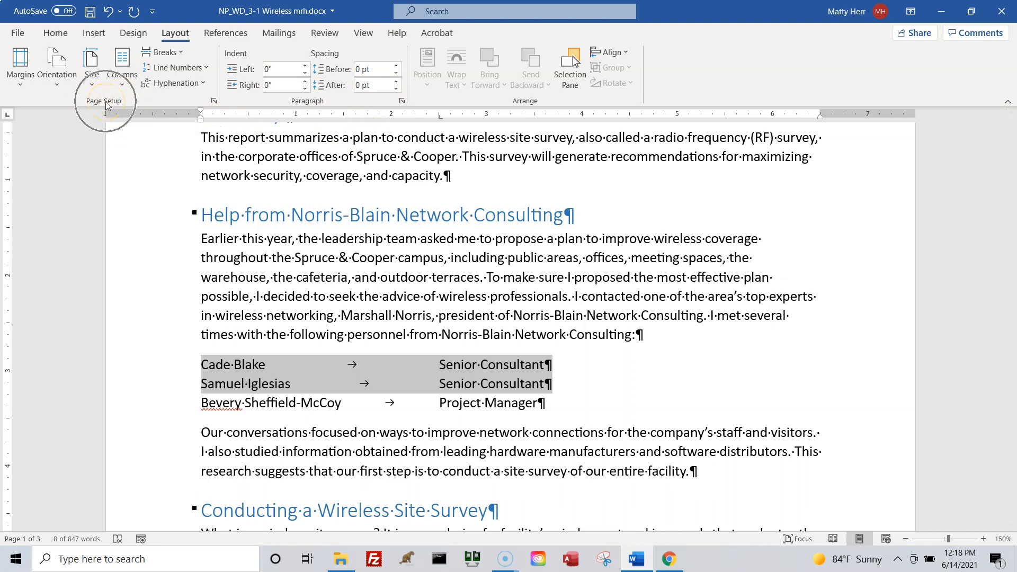
left_click(201, 85)
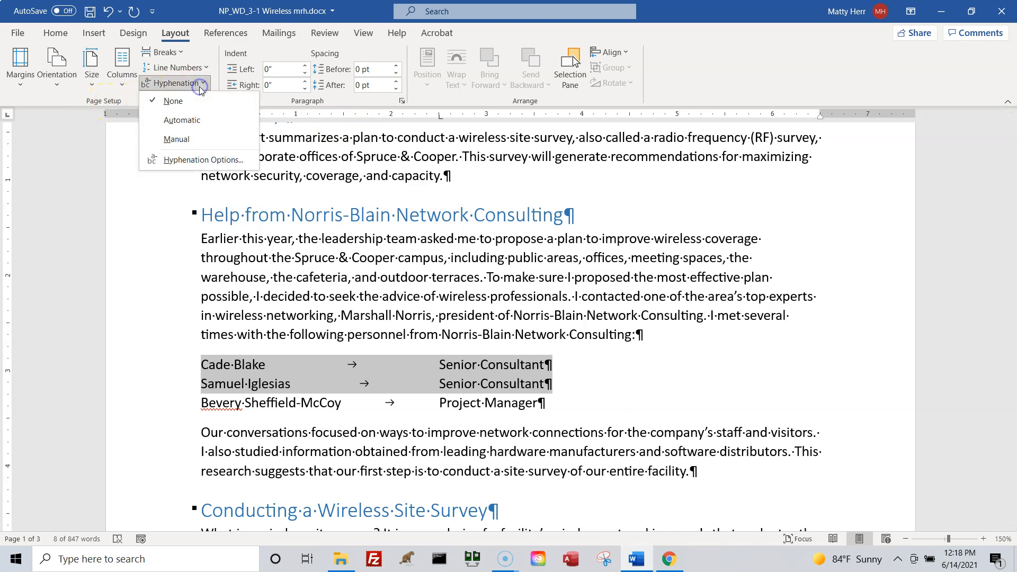
left_click(182, 120)
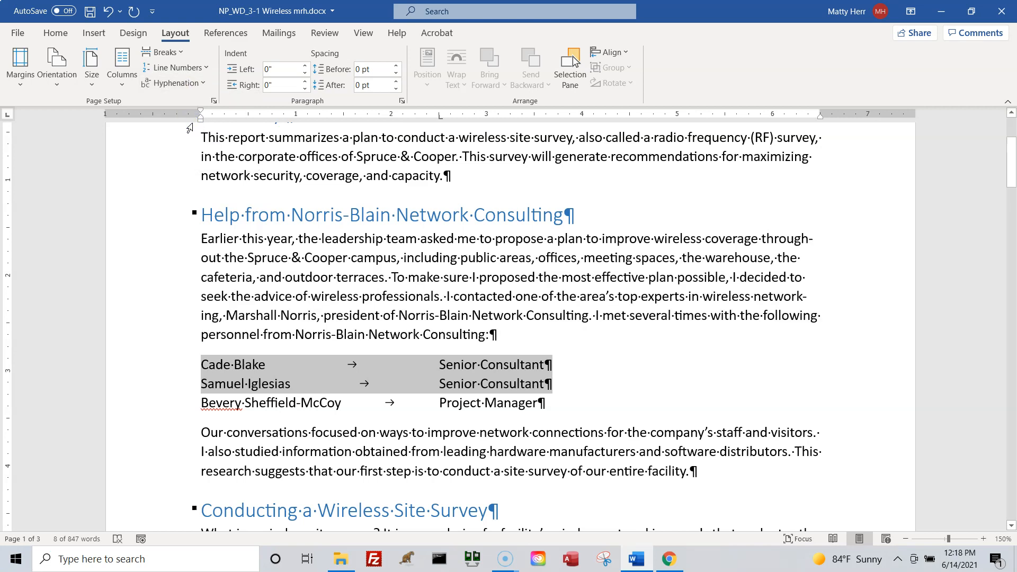
left_click(194, 86)
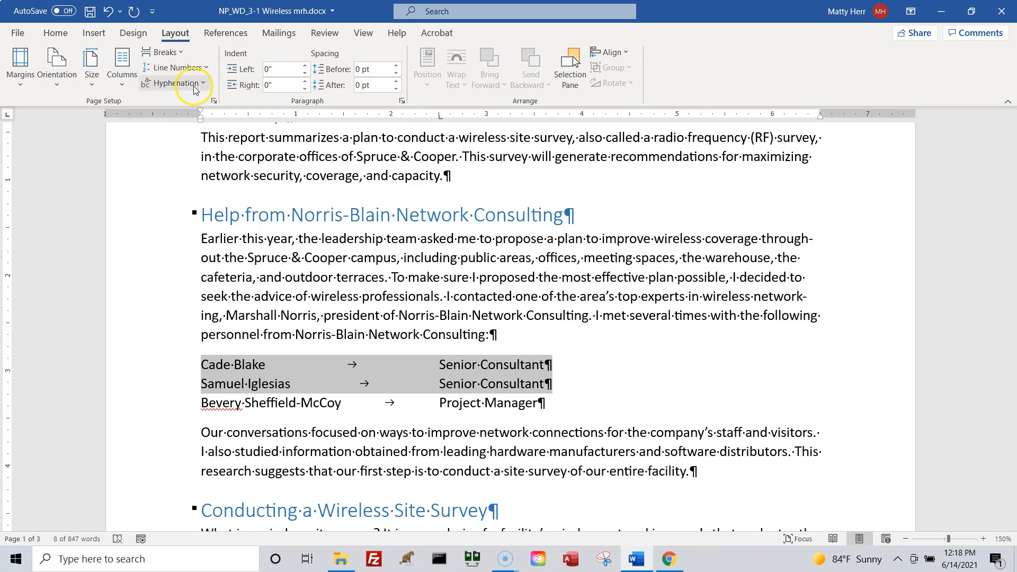
left_click(194, 101)
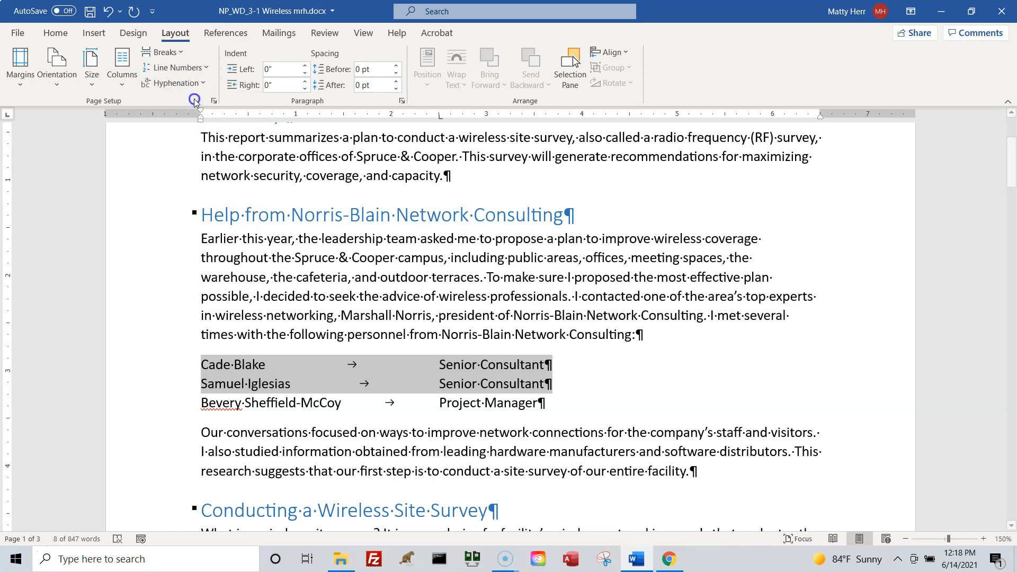
Set the document's hyphenation to Automatic and save the document.
left_click(197, 85)
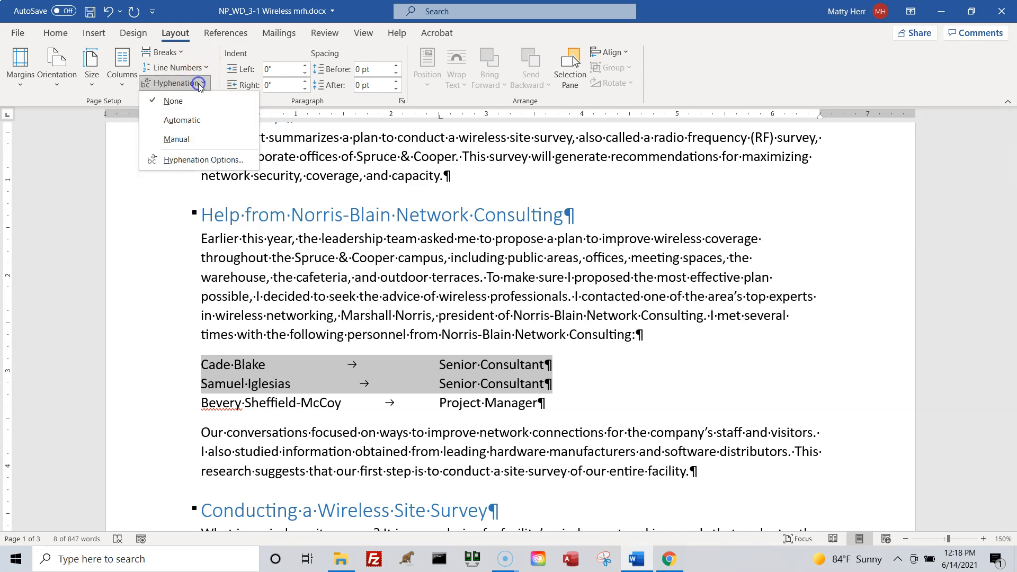
left_click(197, 121)
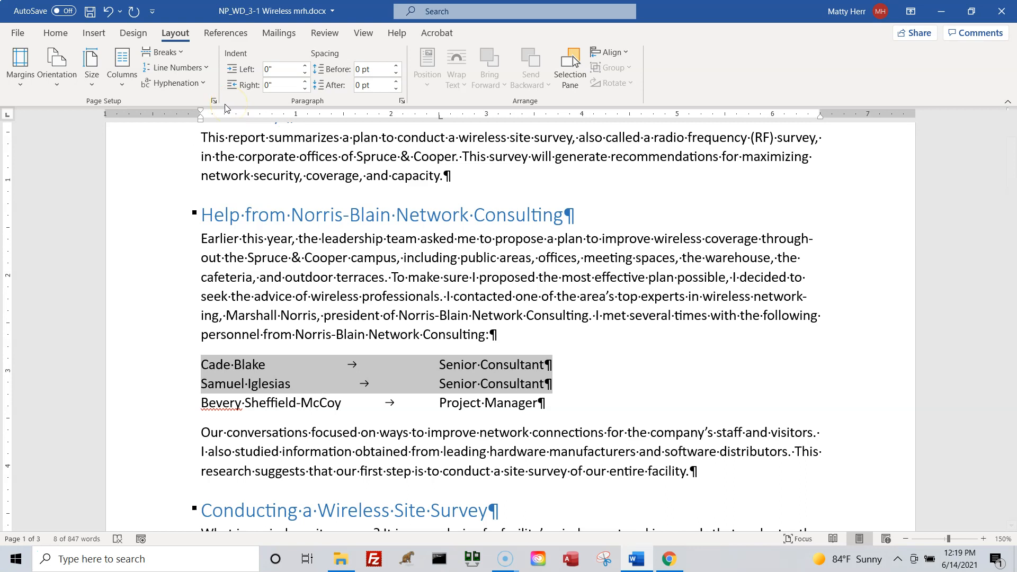
left_click(205, 85)
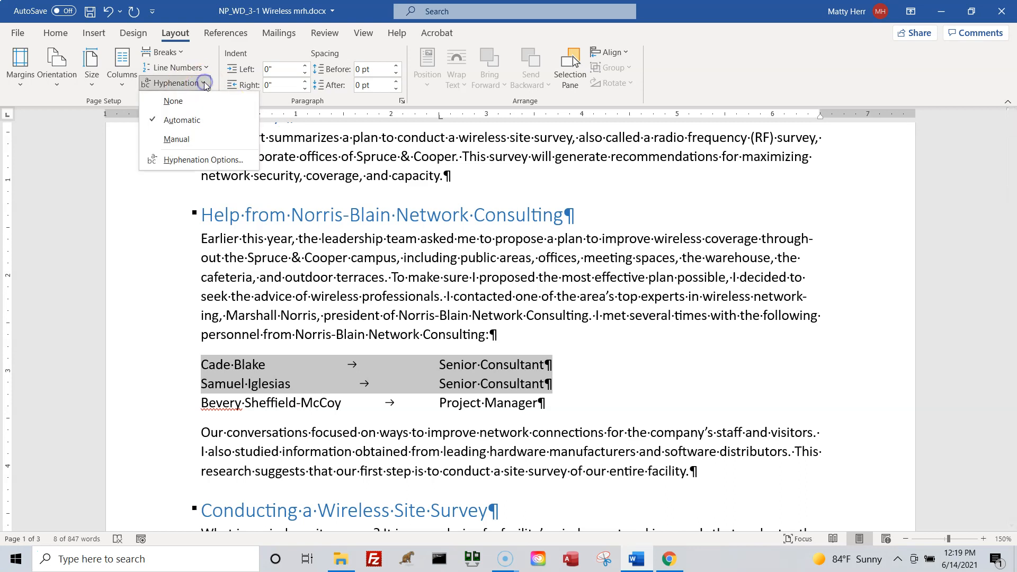
left_click(206, 81)
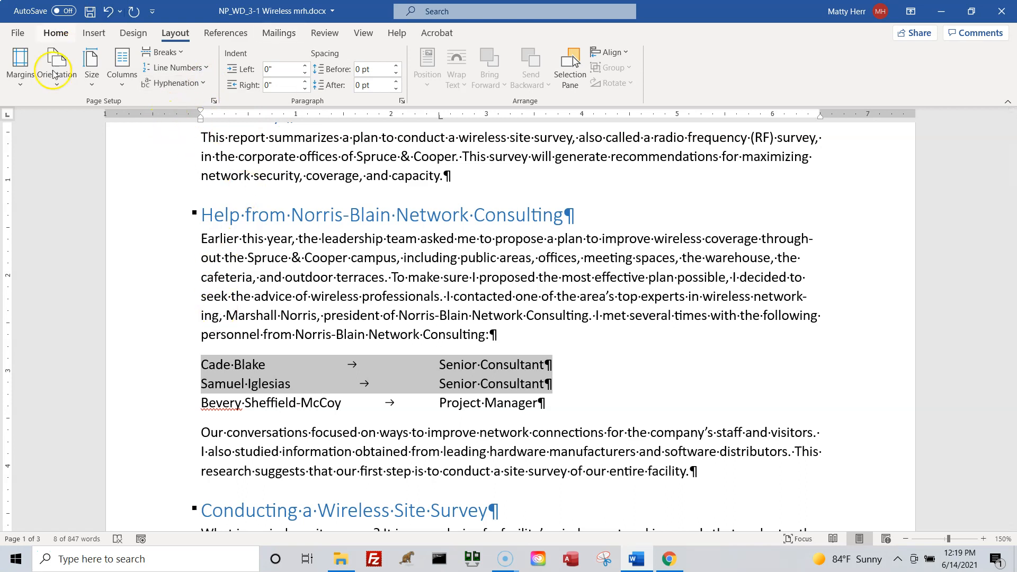
left_click(90, 11)
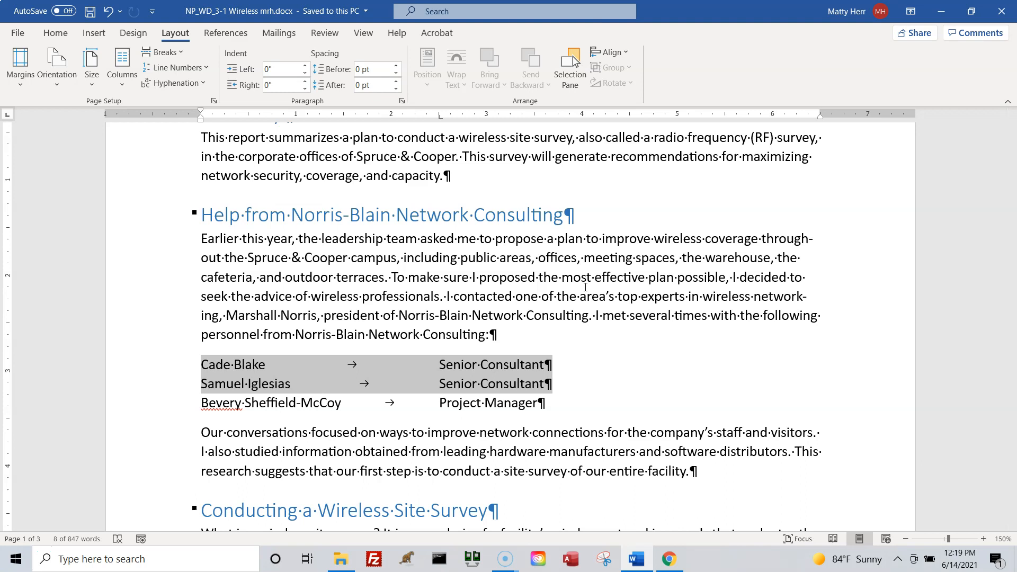
scroll(555, 354, "down", 20)
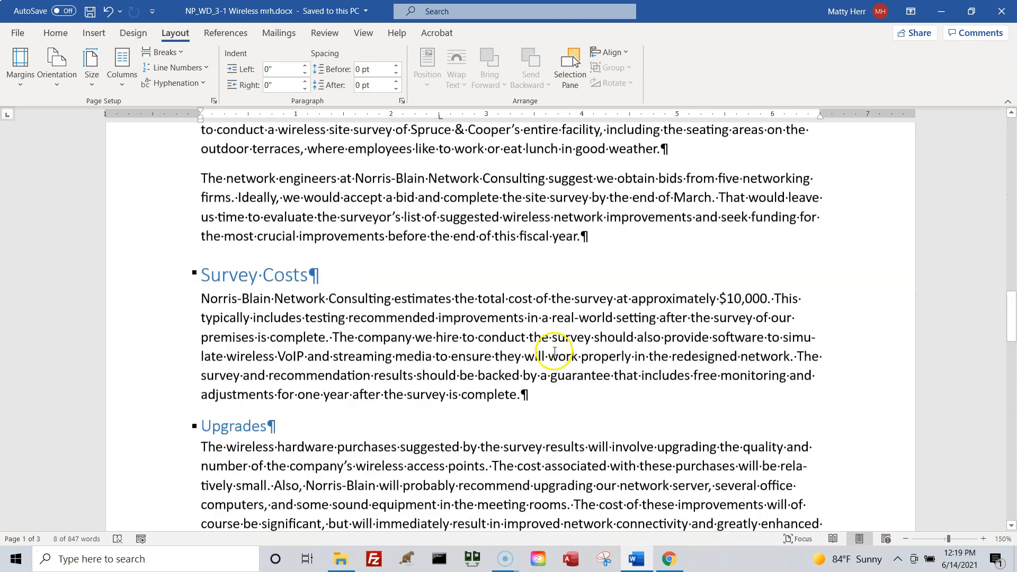
Insert a Next Page section break in the empty paragraph below the Expenditures table.
scroll(554, 351, "down", 20)
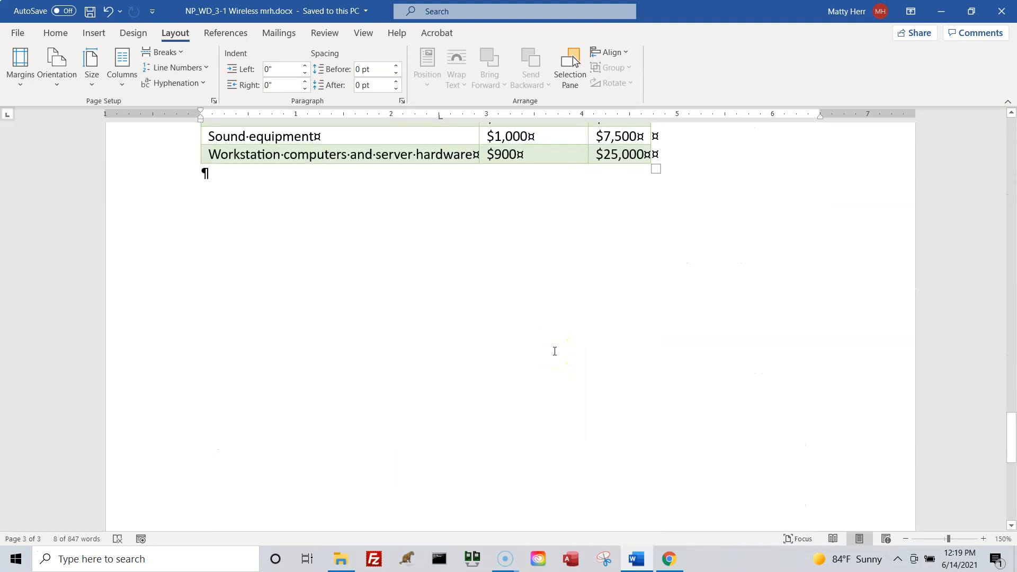
scroll(554, 351, "down", 2)
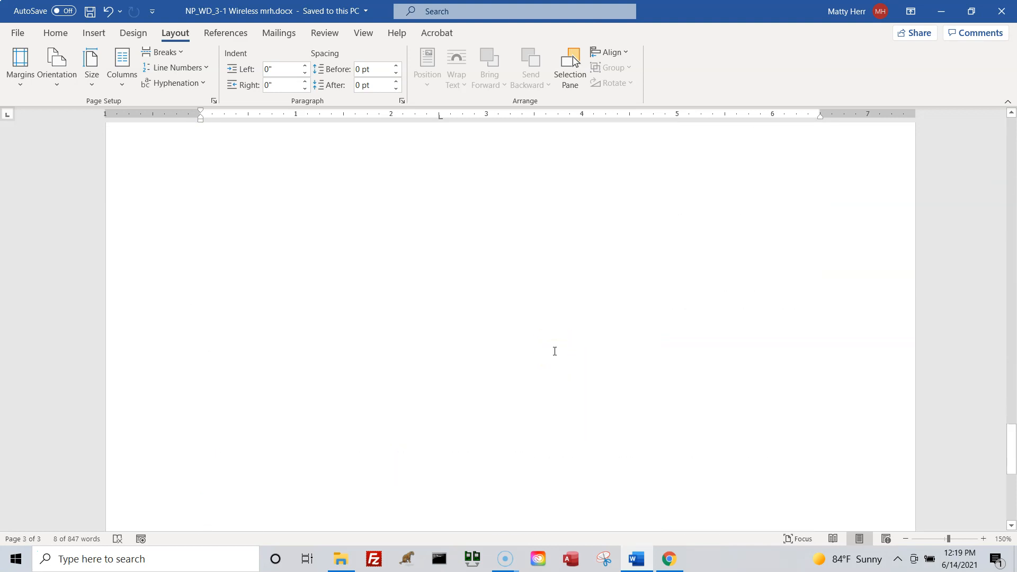
scroll(554, 351, "up", 4)
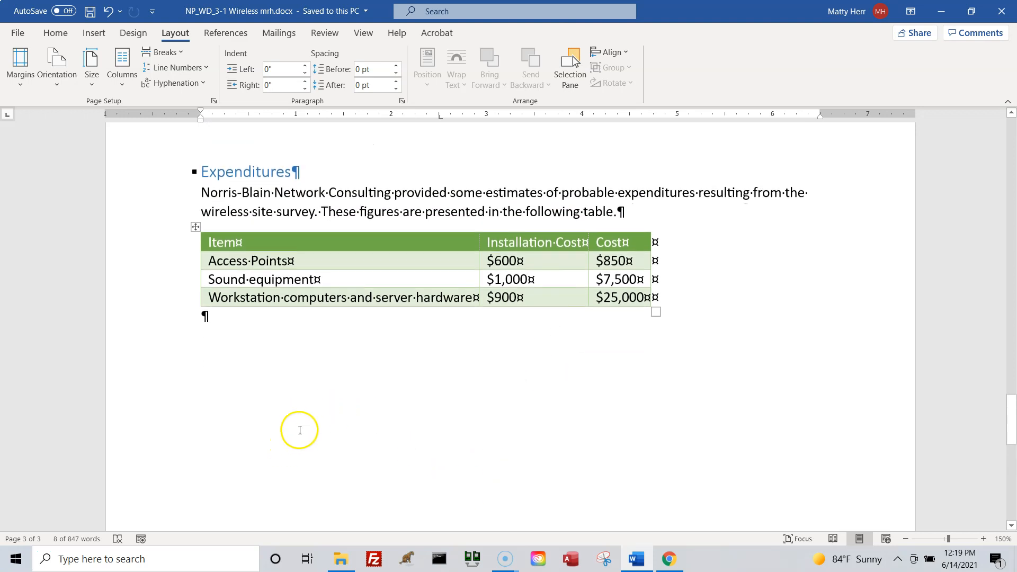
left_click(300, 430)
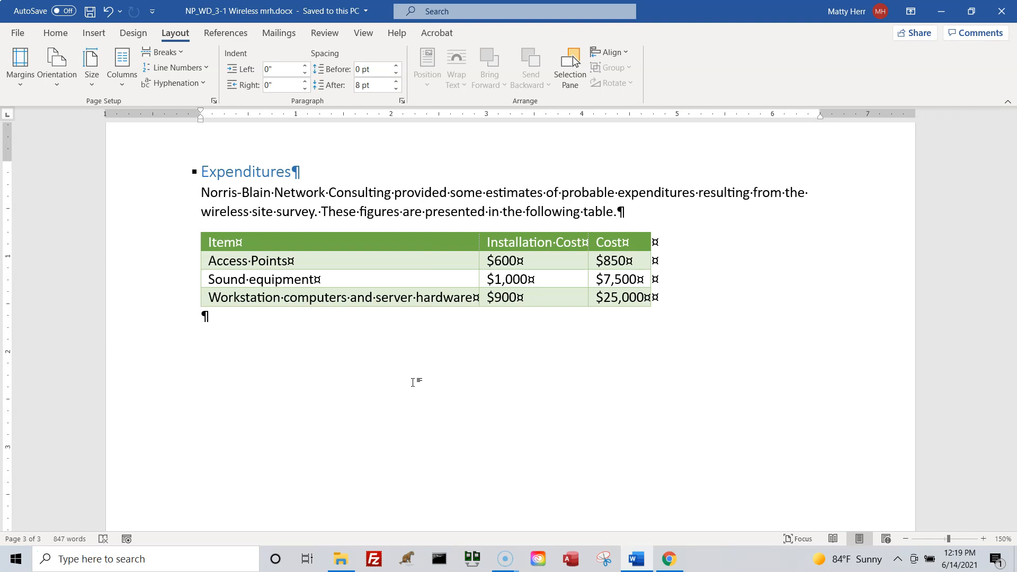
left_click(206, 318)
left_click(182, 52)
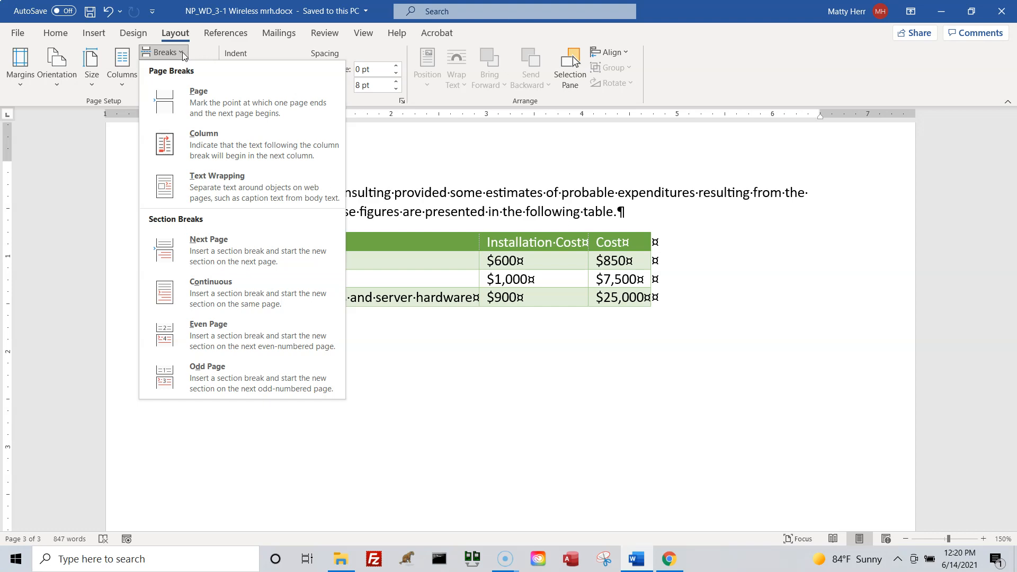
left_click(240, 245)
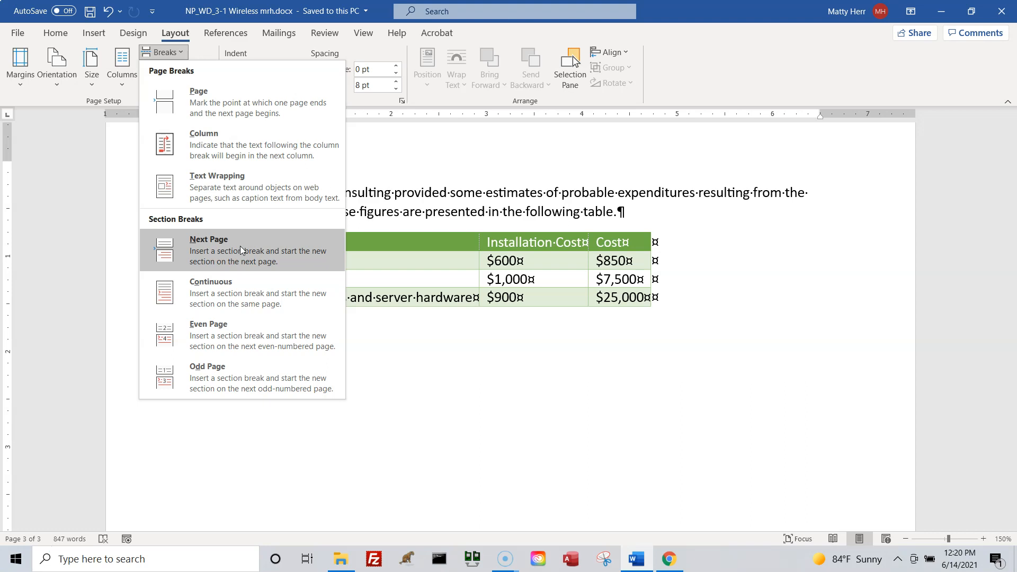
left_click(239, 245)
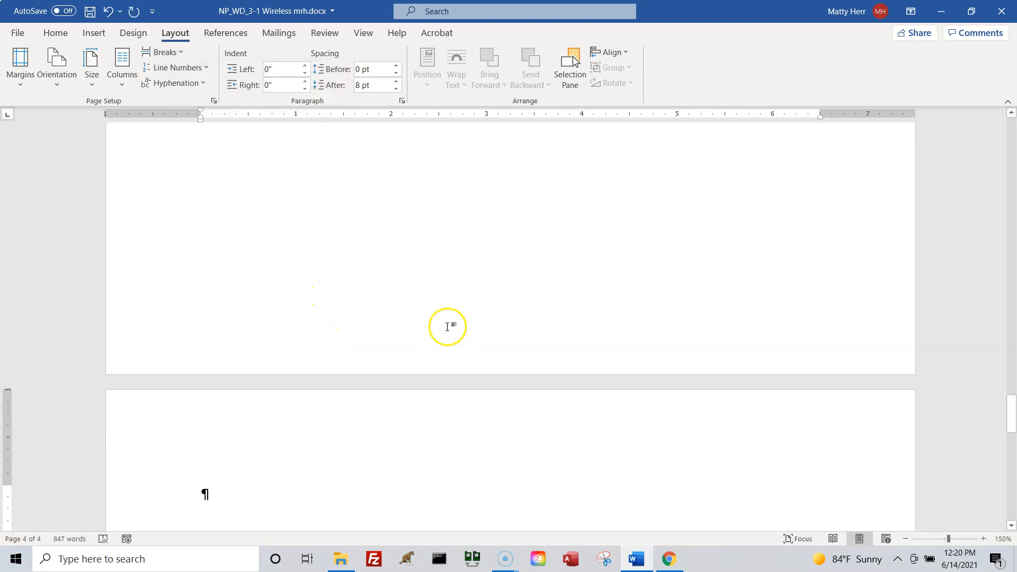
scroll(448, 327, "up", 5)
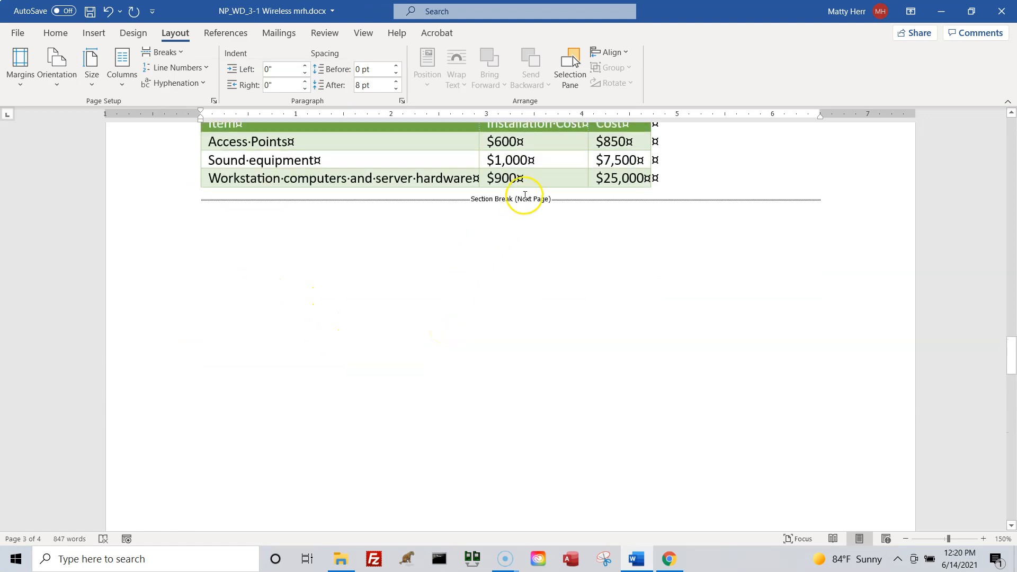
left_click(508, 208)
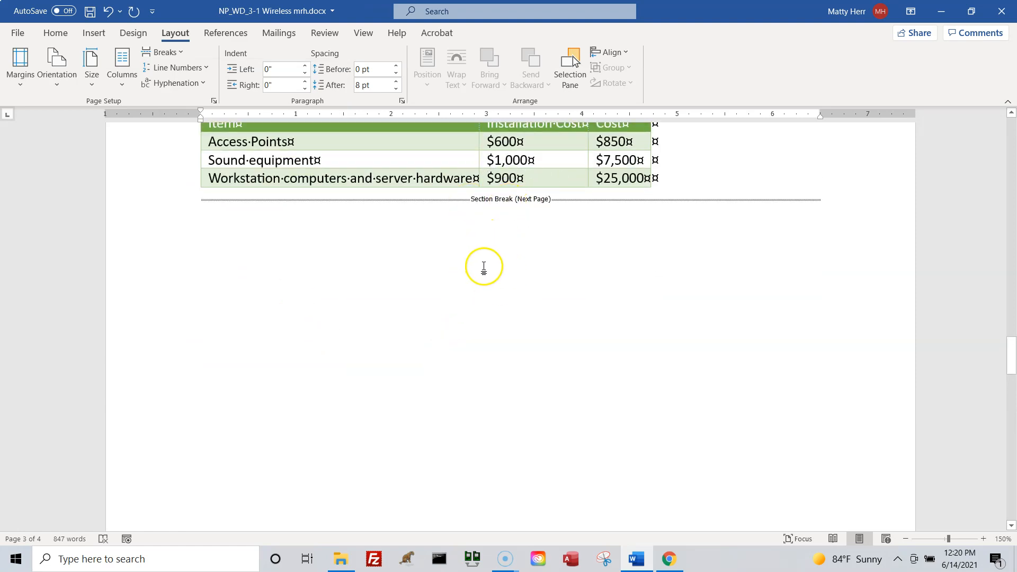
scroll(493, 260, "down", 8)
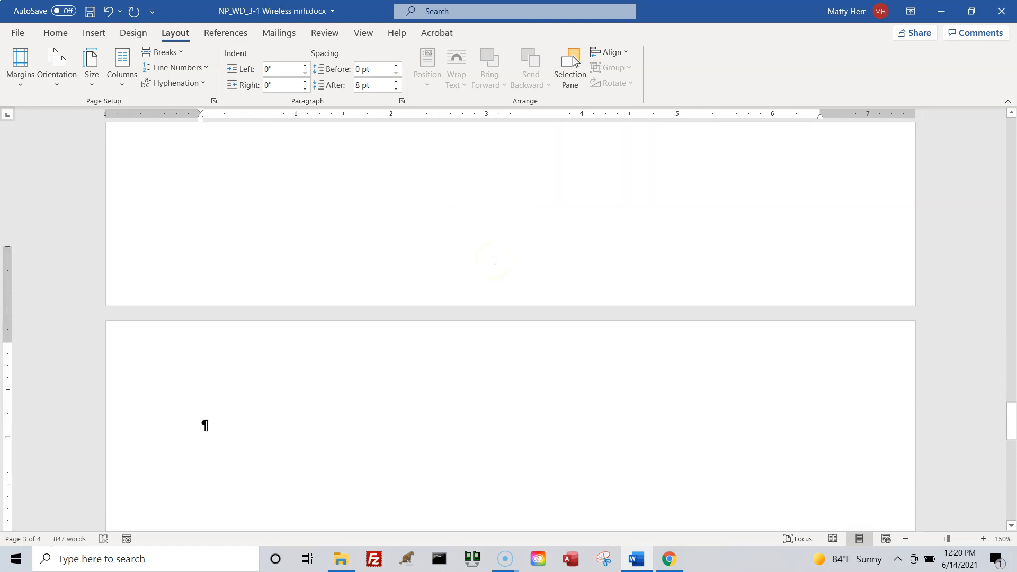
Display multiple pages and set the new section on page 4 to Landscape orientation.
left_click(259, 358)
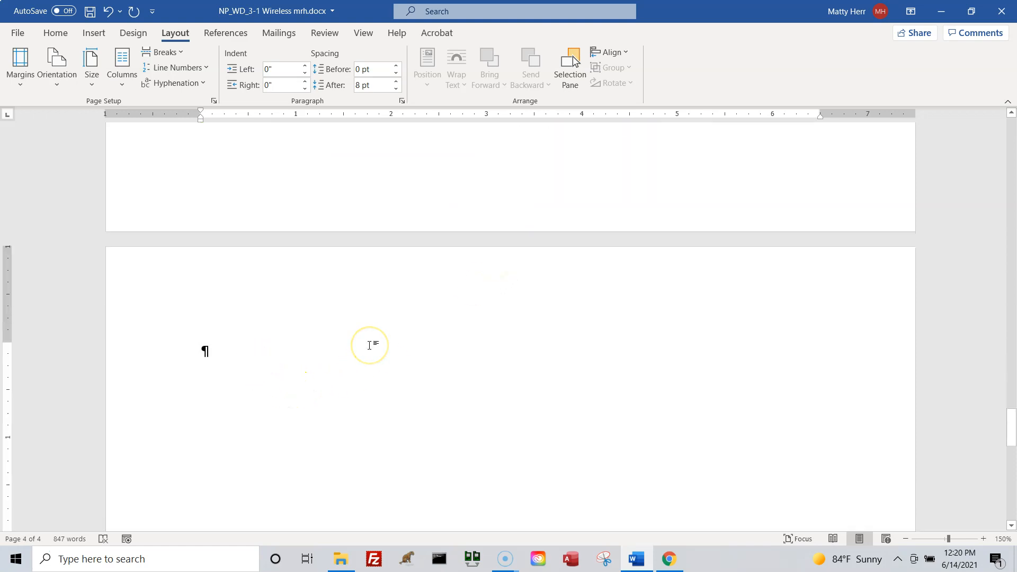
left_click(373, 335)
left_click(270, 372)
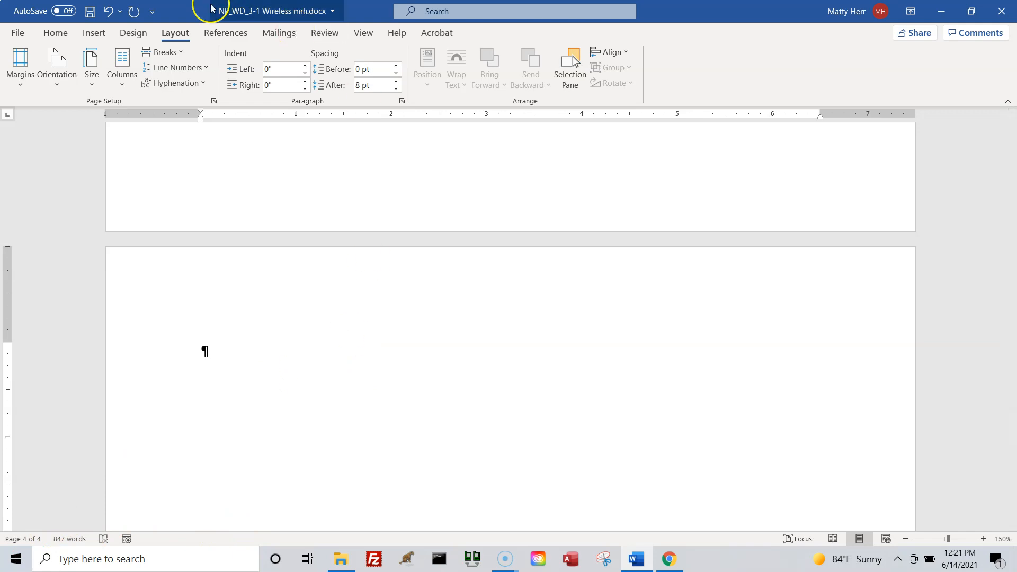
left_click(364, 34)
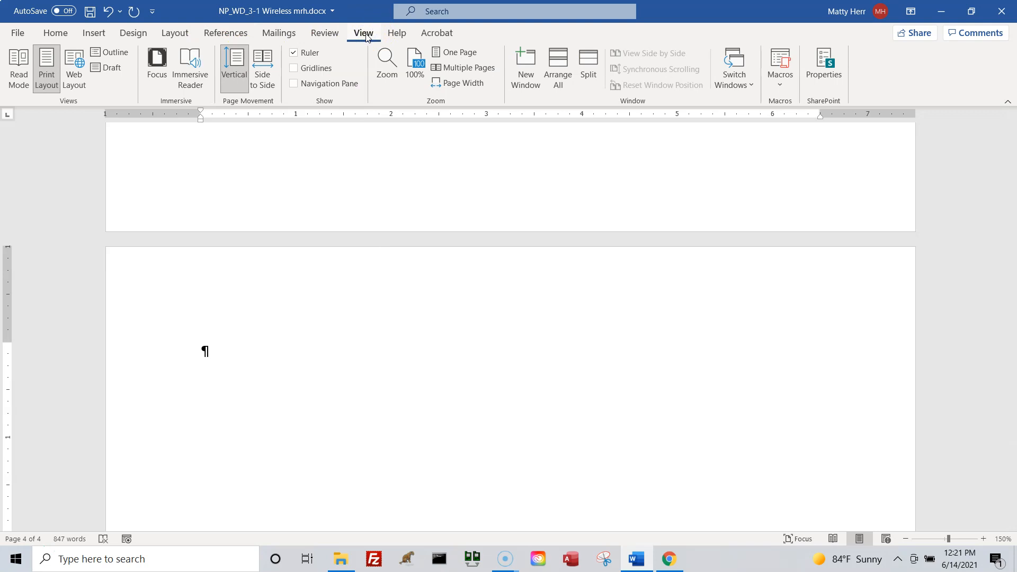
left_click(465, 67)
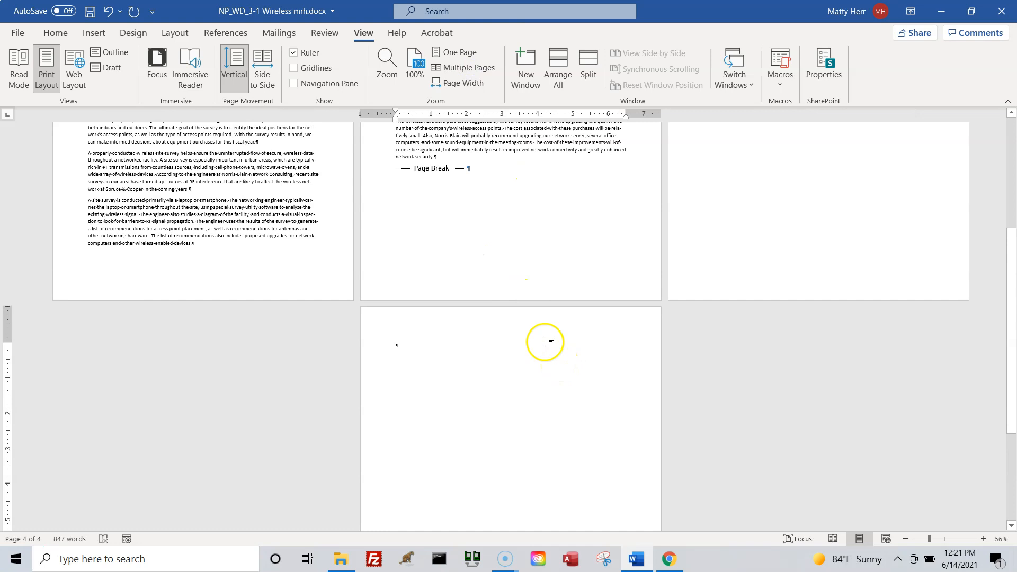
left_click(175, 34)
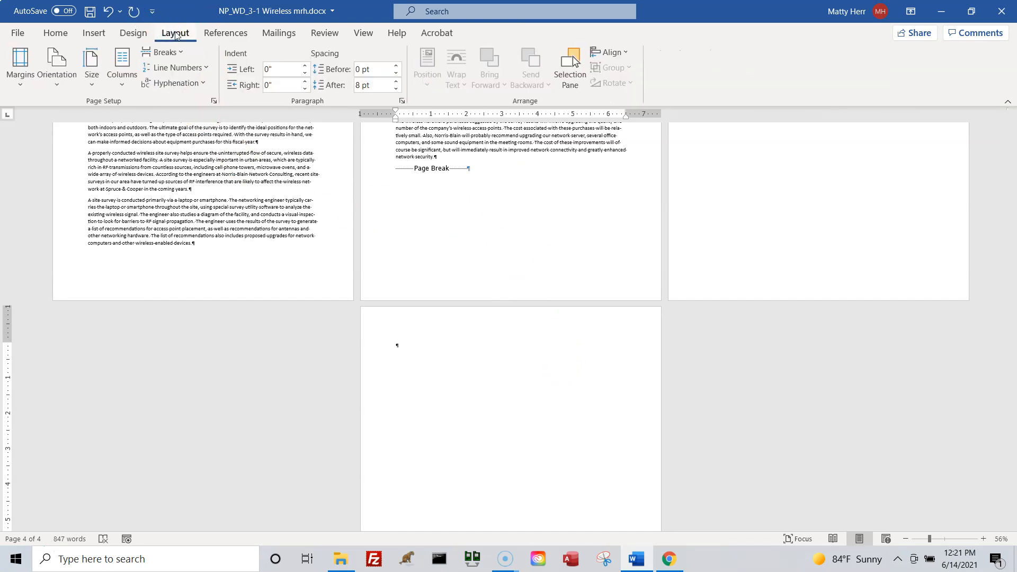
left_click(67, 91)
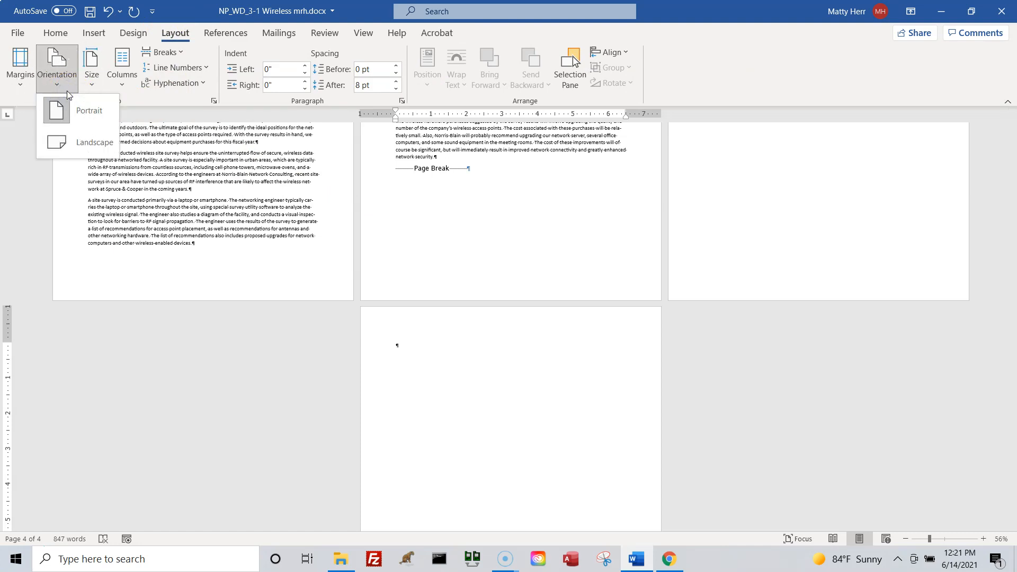
left_click(78, 145)
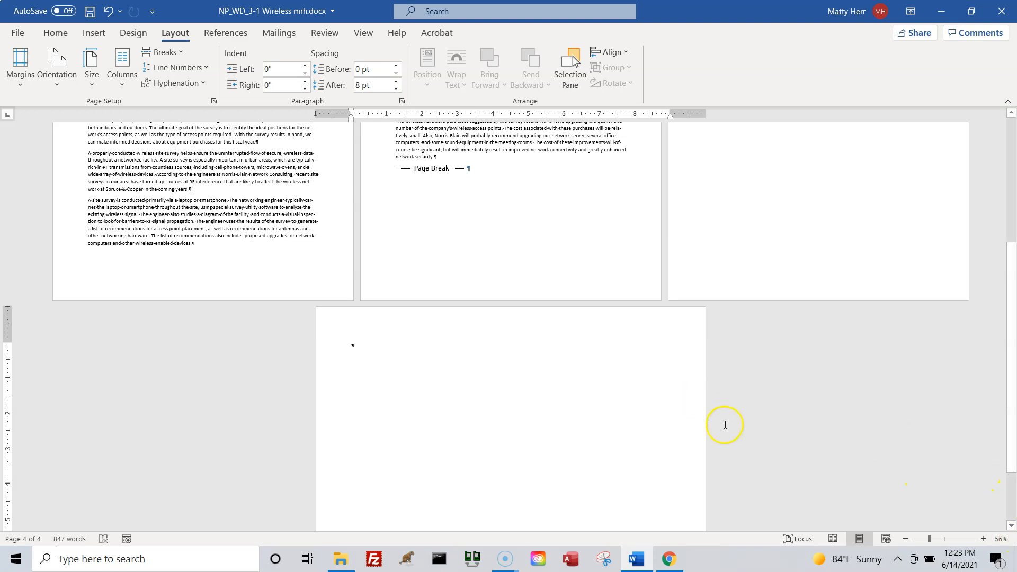
Switch the view to One Page for the landscape page and set the zoom to 80%.
left_click(388, 372)
left_click(364, 32)
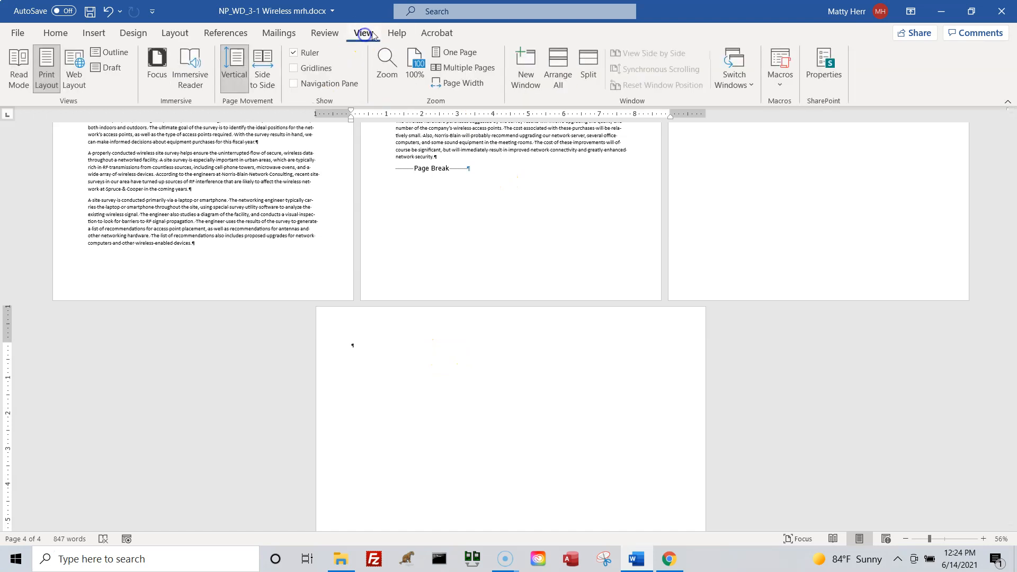
left_click(458, 52)
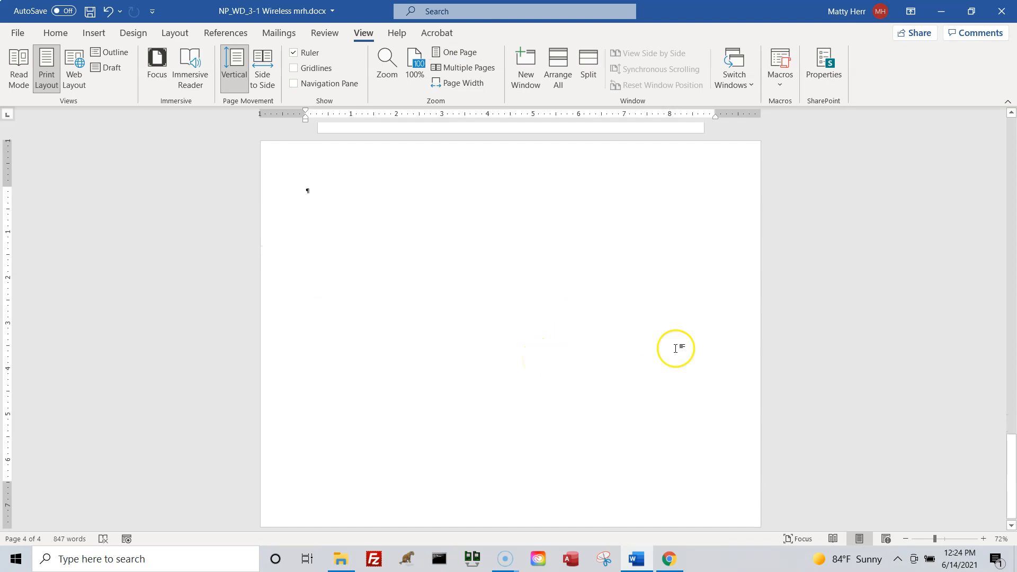
left_click(982, 538)
scroll(508, 362, "up", 1)
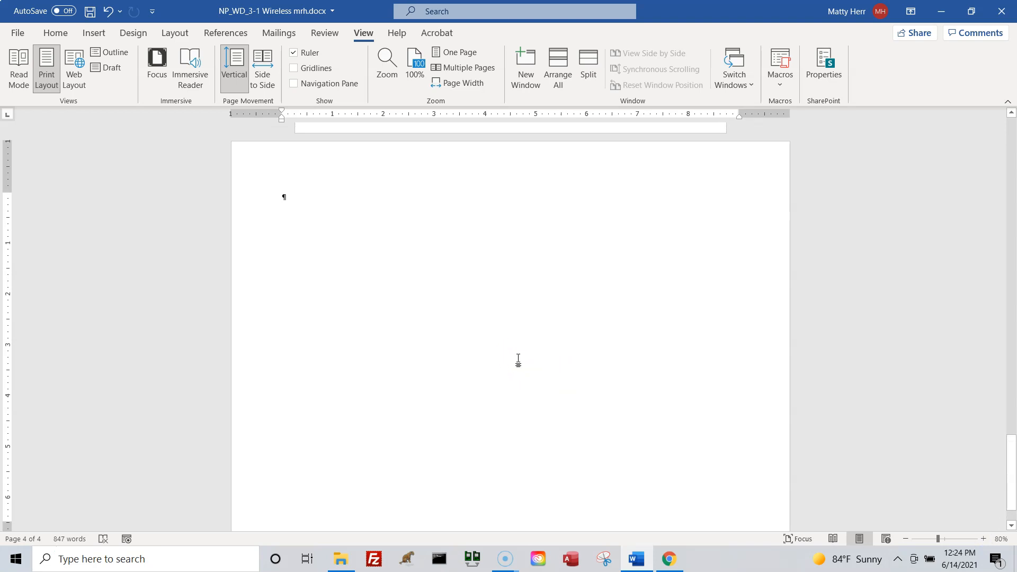
Insert a Converging Radial SmartArt graphic from the Relationship category on the landscape page.
left_click(89, 34)
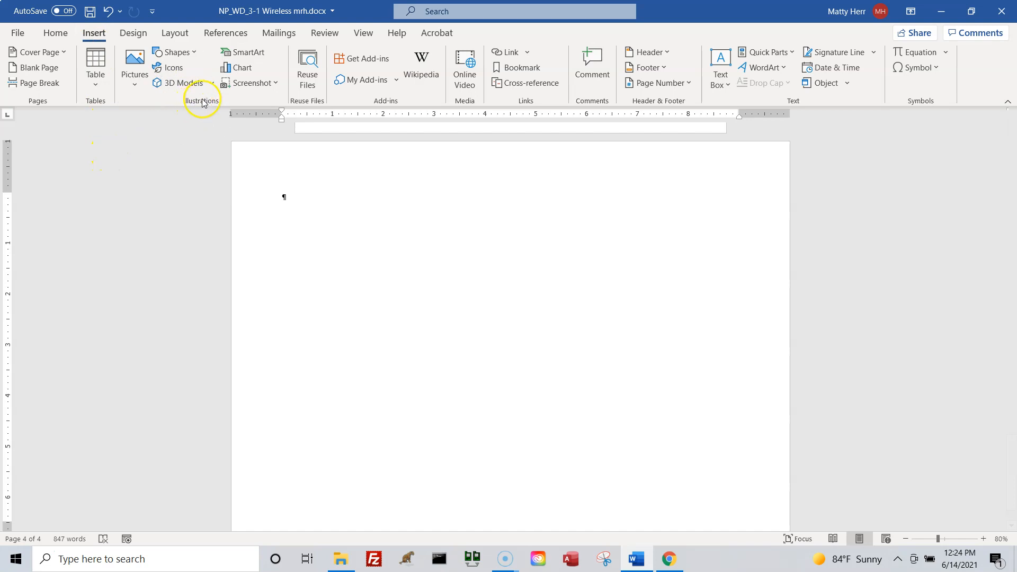
left_click(244, 52)
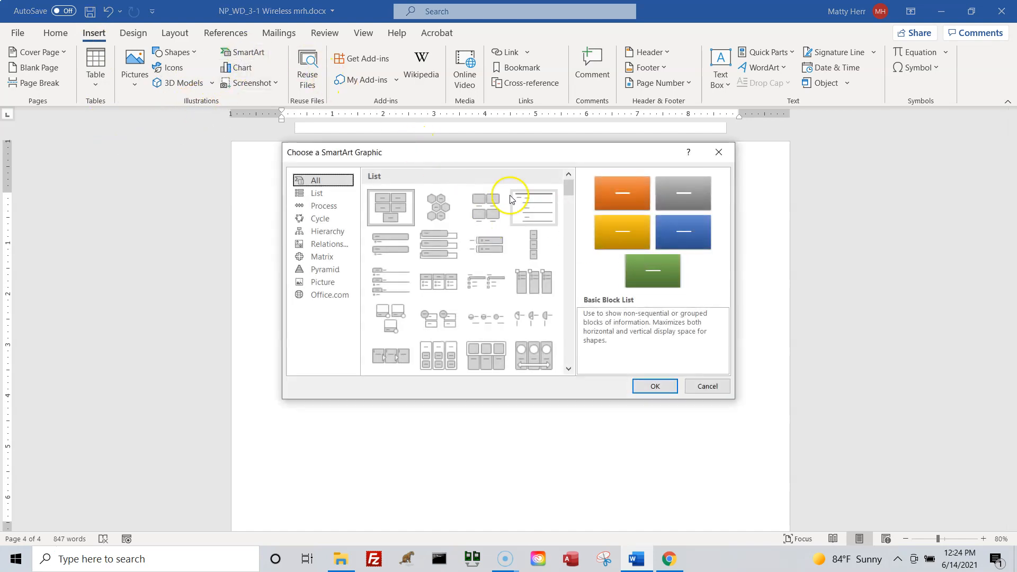
left_click_drag(462, 160, 665, 168)
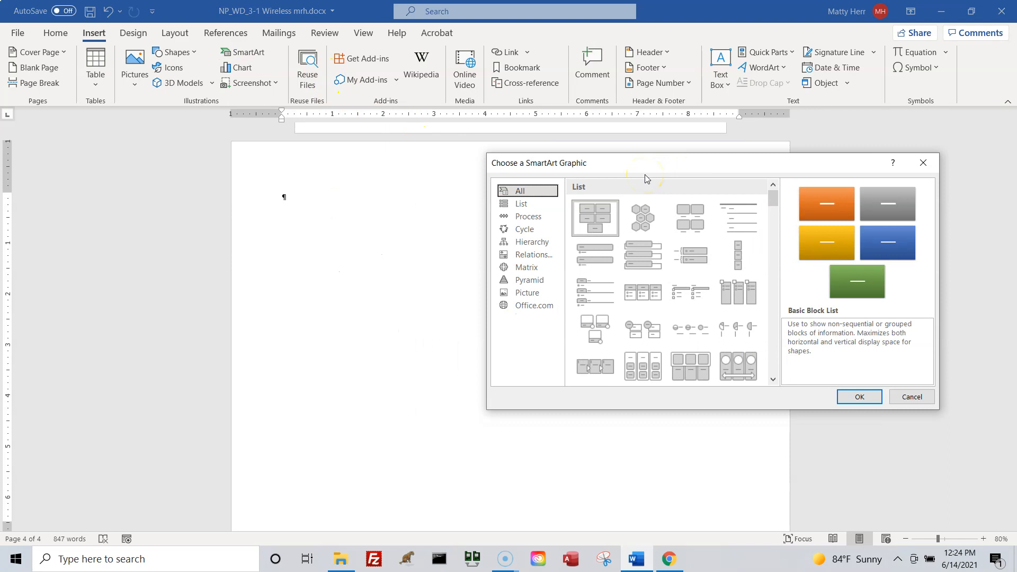
left_click(532, 256)
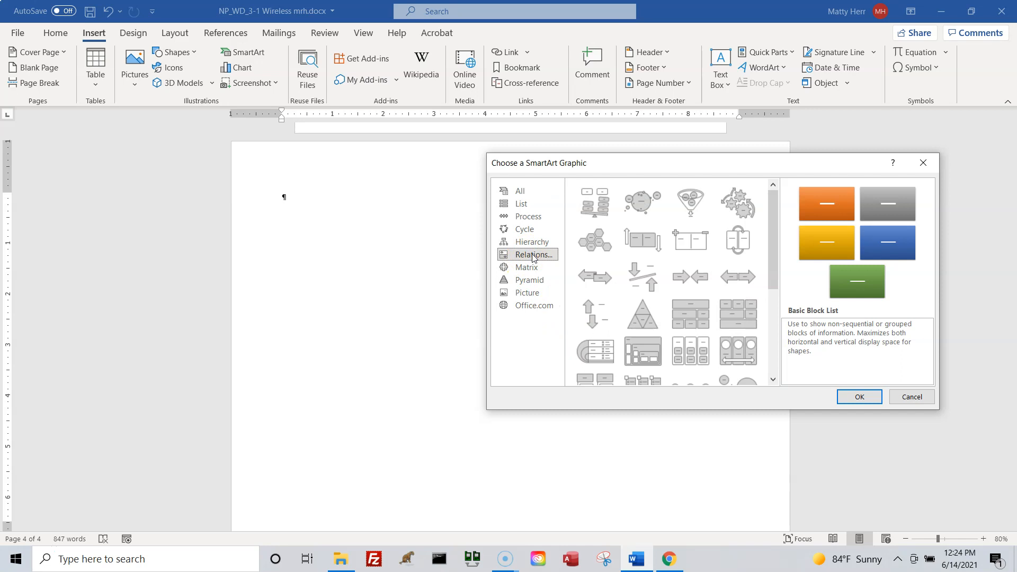
scroll(701, 275, "down", 3)
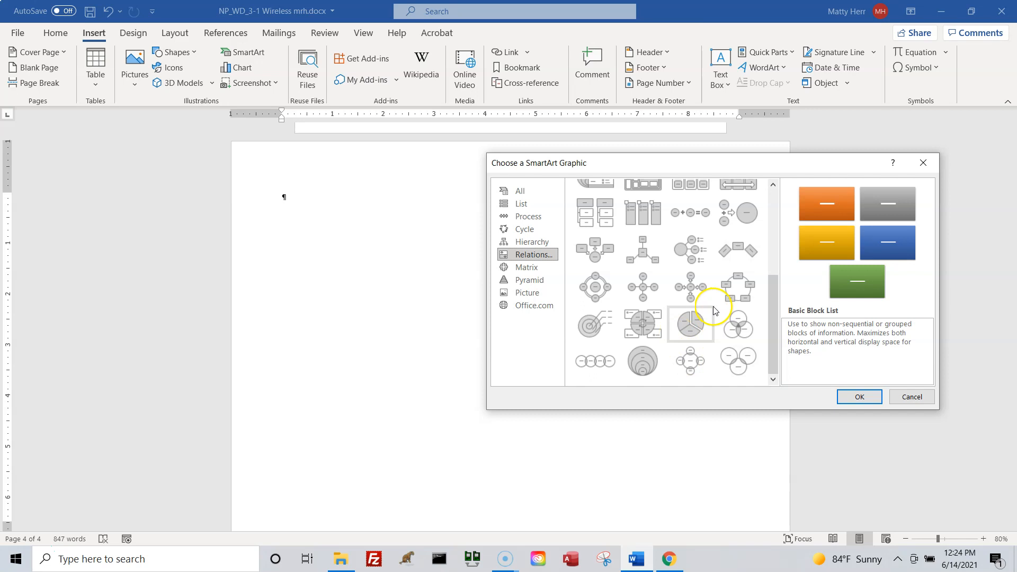
left_click(594, 247)
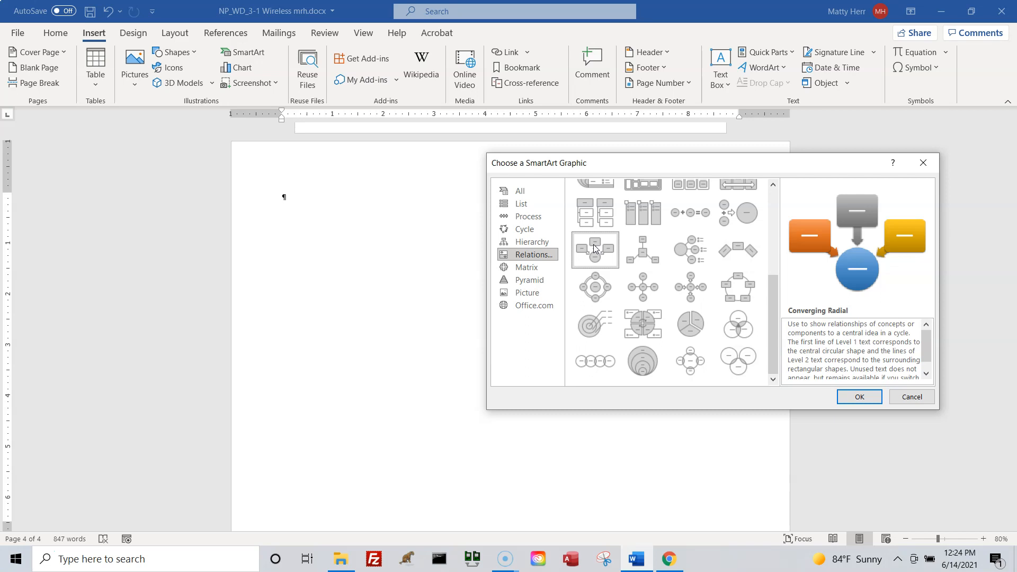
left_click(862, 401)
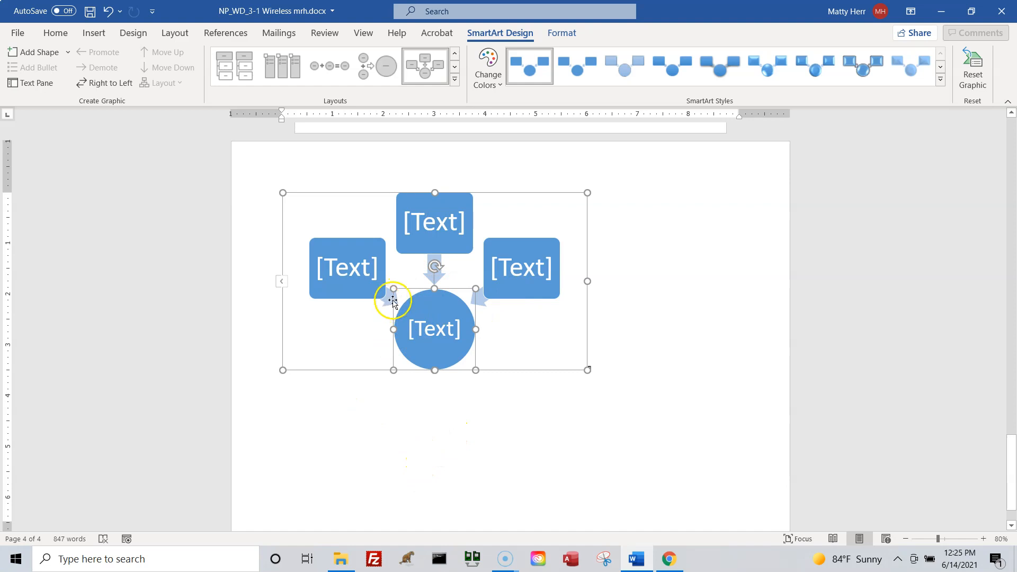
Enter "Better Connectivity" in the upper middle rectangle of the SmartArt graphic.
left_click(344, 263)
left_click(433, 214)
left_click(506, 262)
left_click(417, 221)
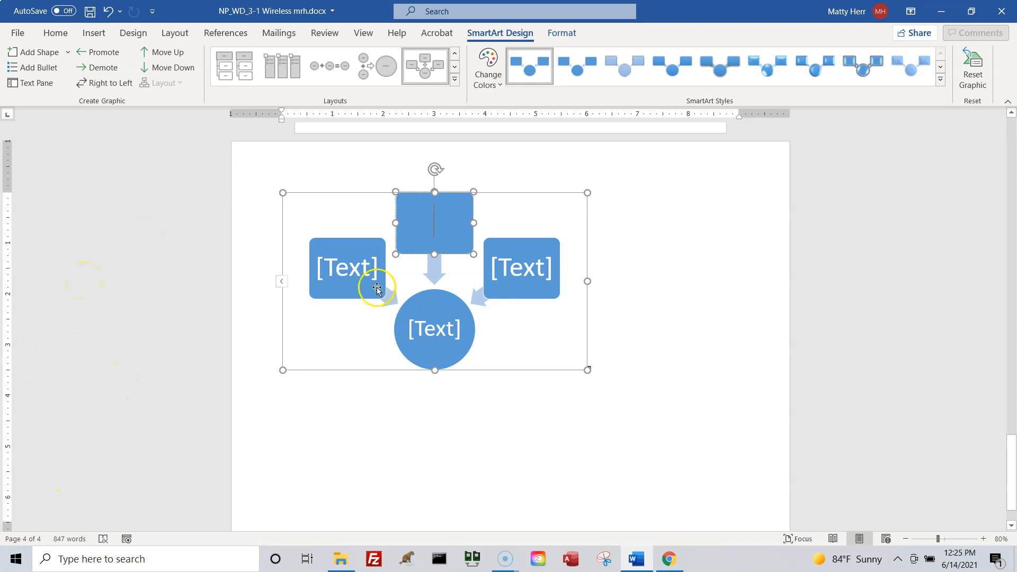
left_click(452, 242)
left_click(447, 231)
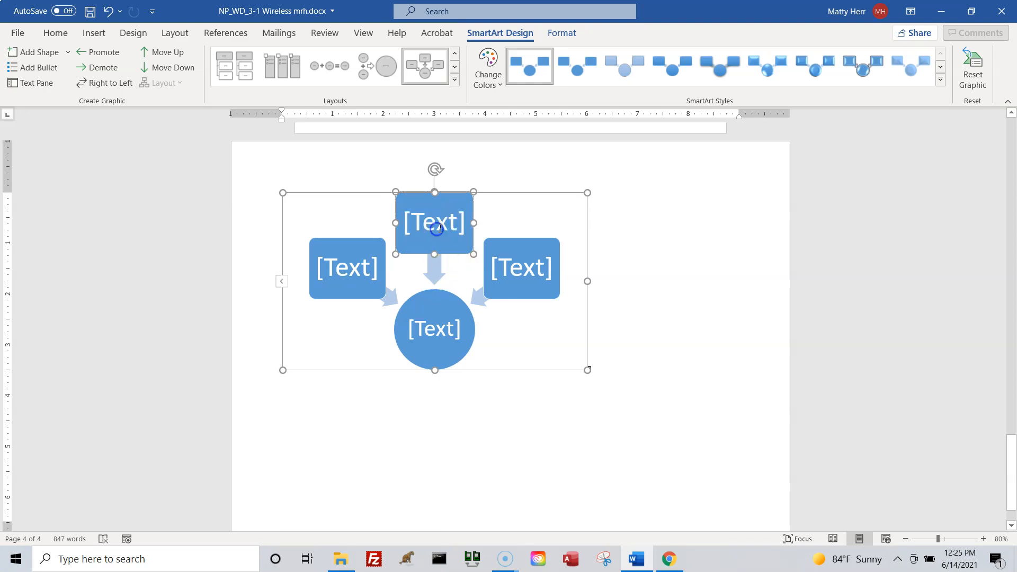
left_click(438, 229)
type("bett")
key("BackSpace")
key("BackSpace")
key("BackSpace")
key("BackSpace")
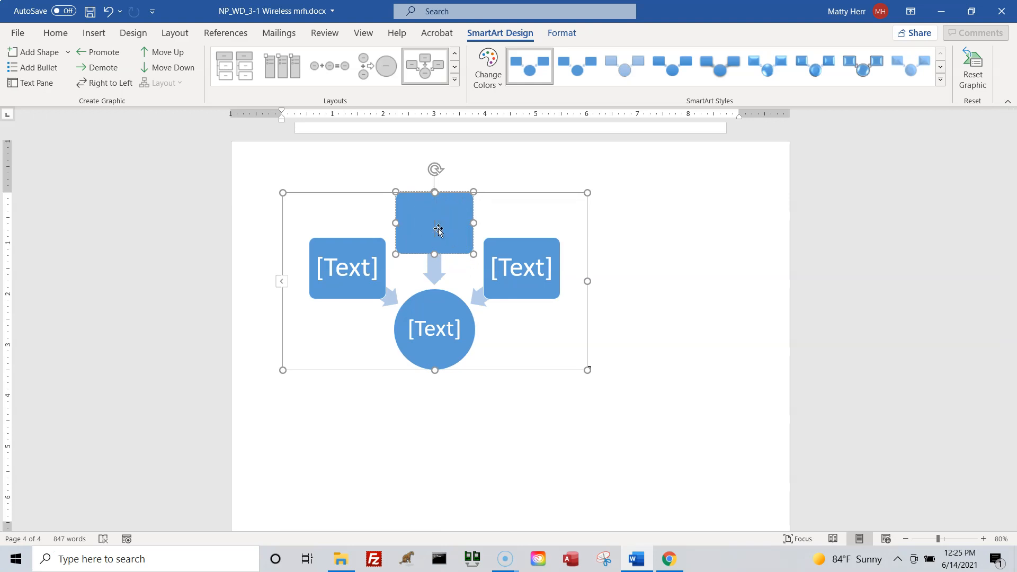
type("Bet")
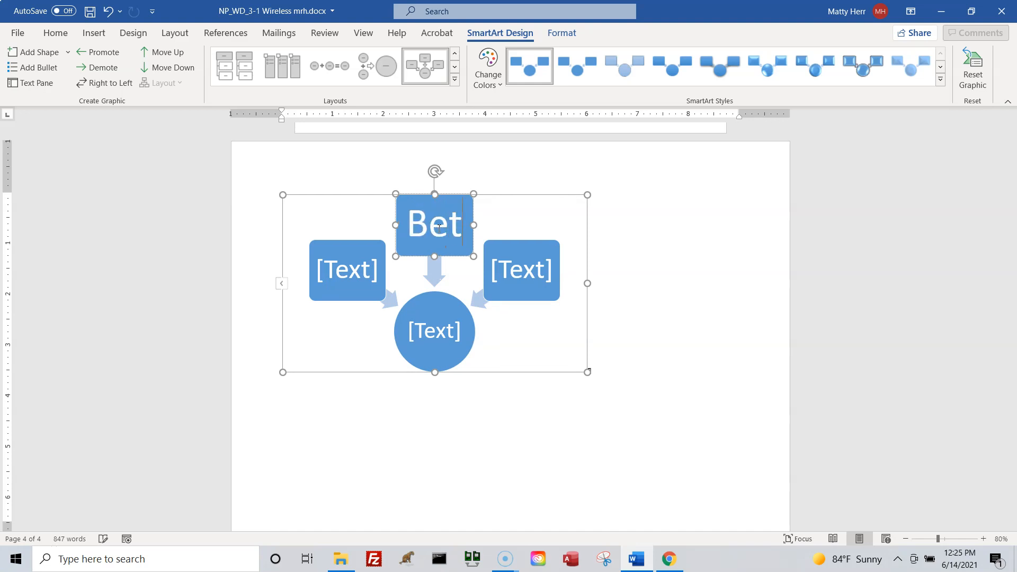
type("ter Conn")
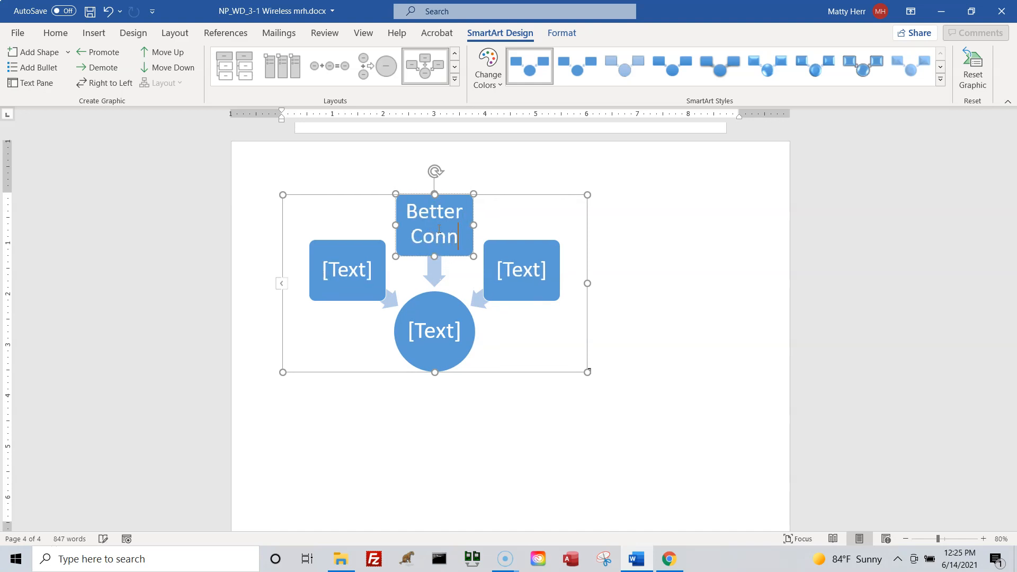
type("ectivity")
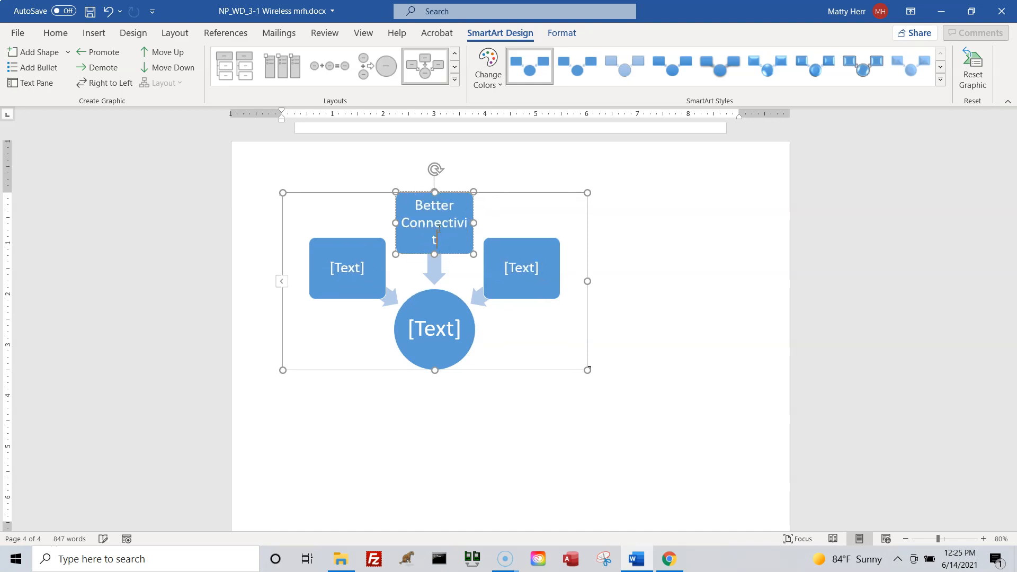
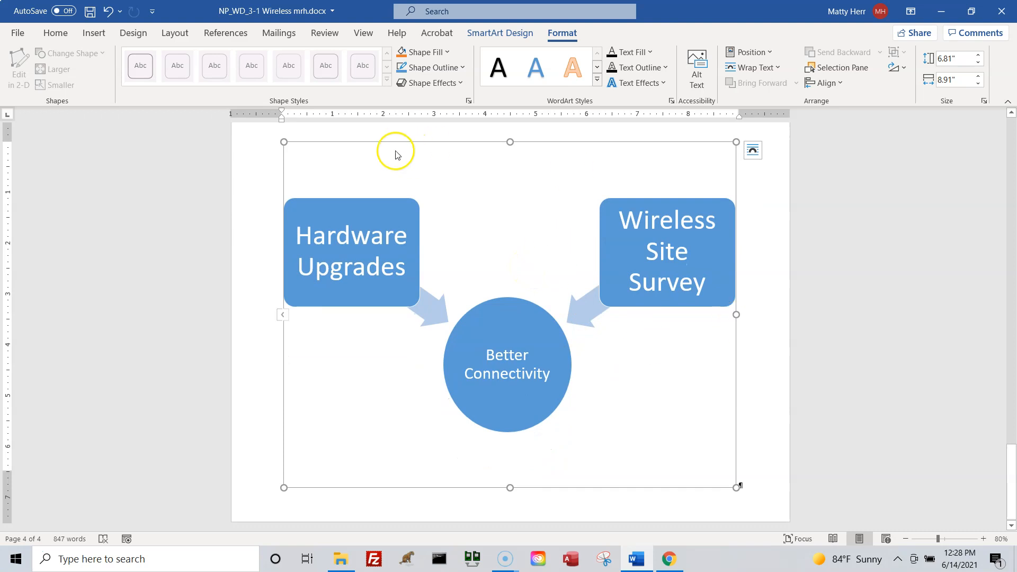
Show all four pages side by side at 40% zoom to review the portrait and landscape layout.
left_click(363, 32)
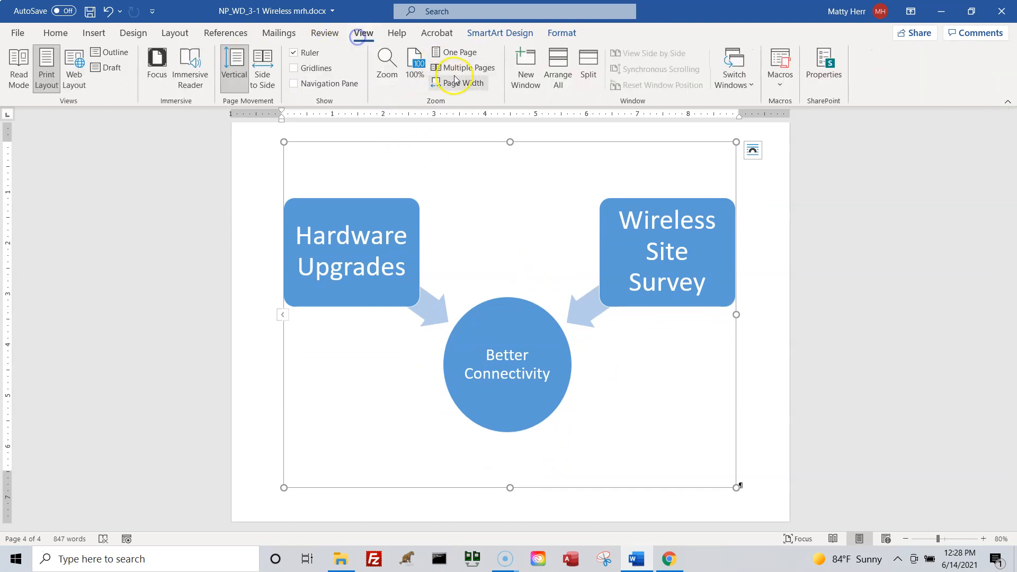
left_click(450, 67)
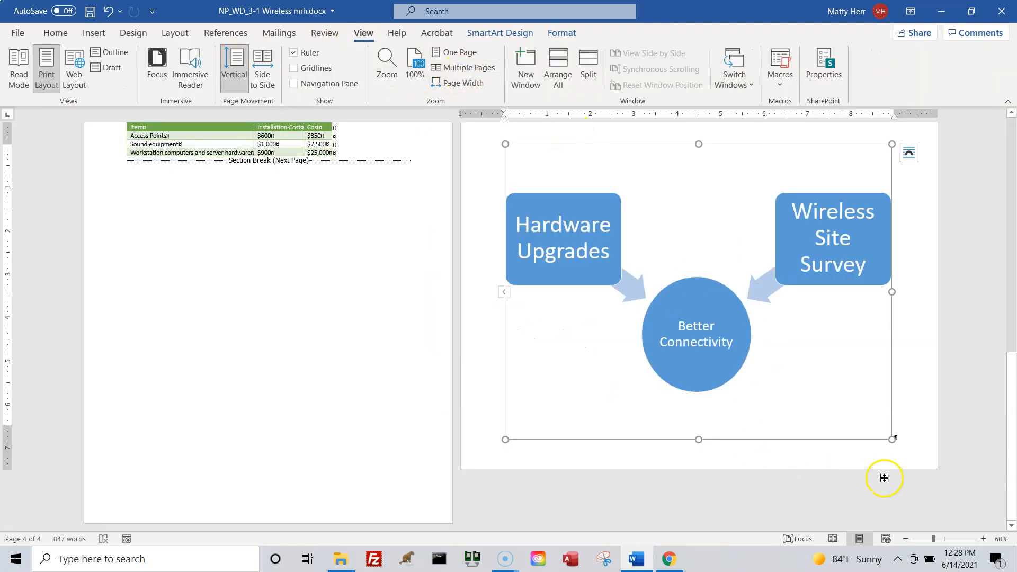
left_click(907, 539)
left_click(907, 540)
left_click(906, 539)
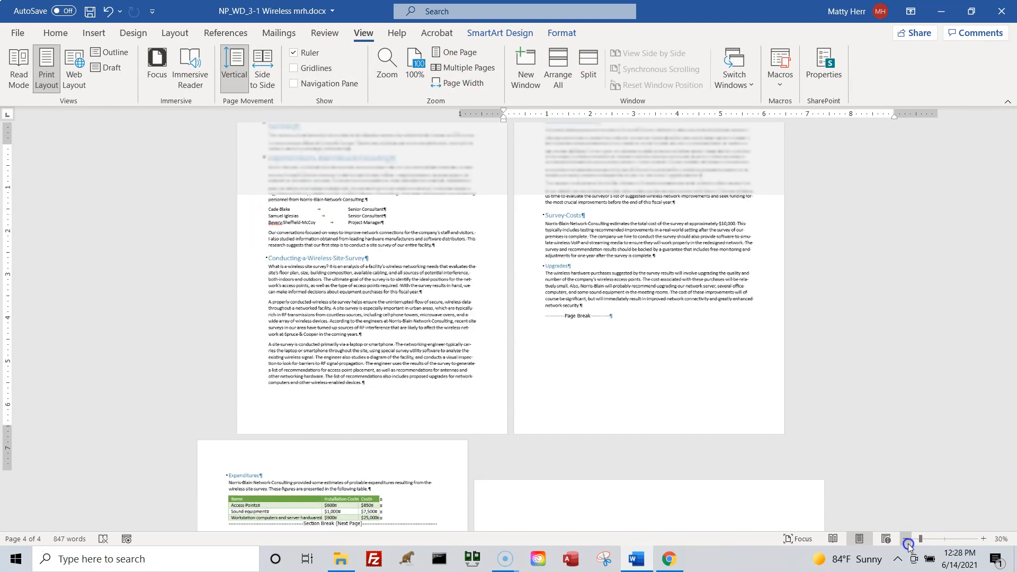
left_click(906, 539)
left_click(907, 540)
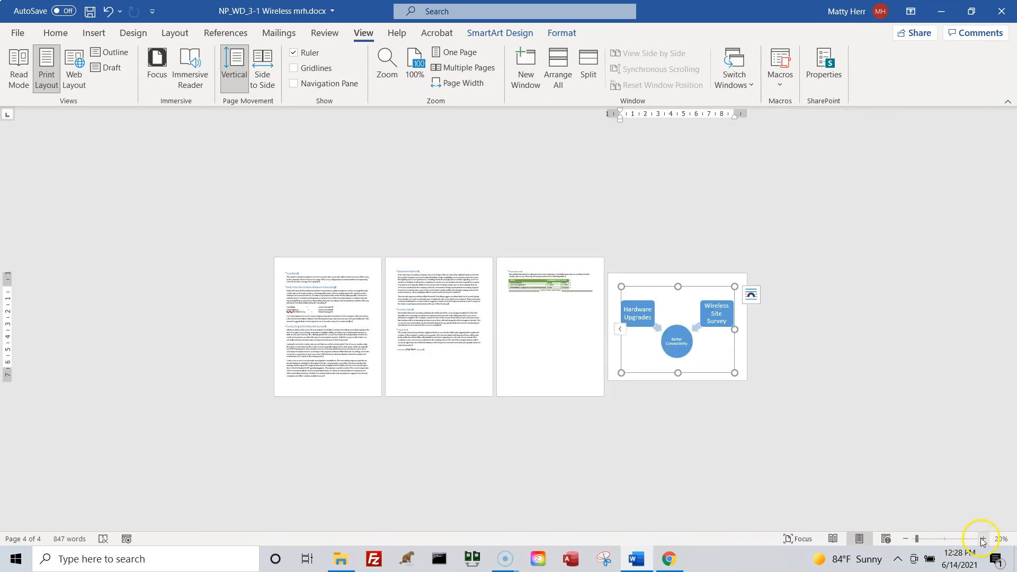
left_click(983, 539)
left_click(983, 538)
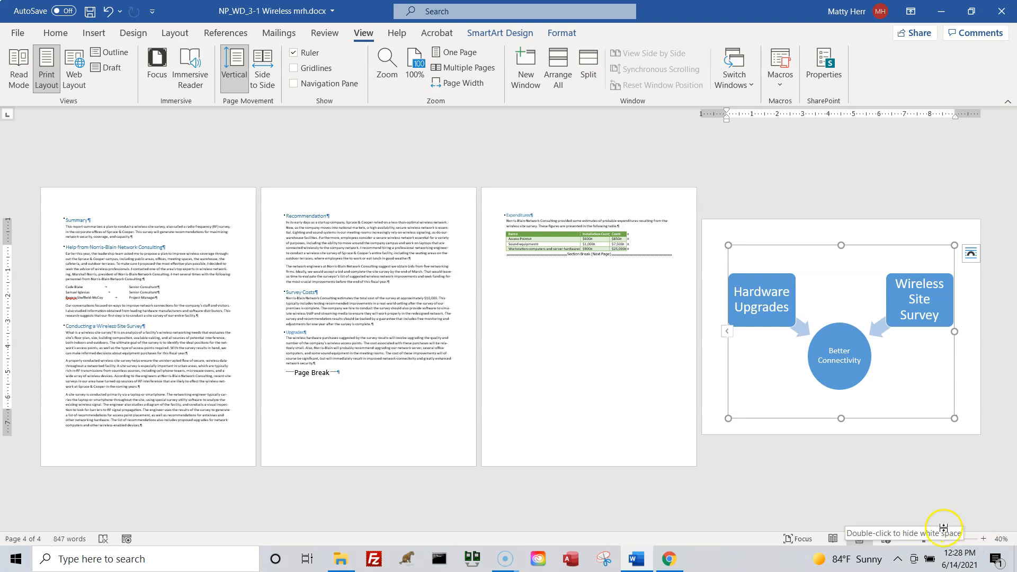
Switch to One Page view, return to the Summary on page 1 and set the zoom to 140%.
left_click(452, 52)
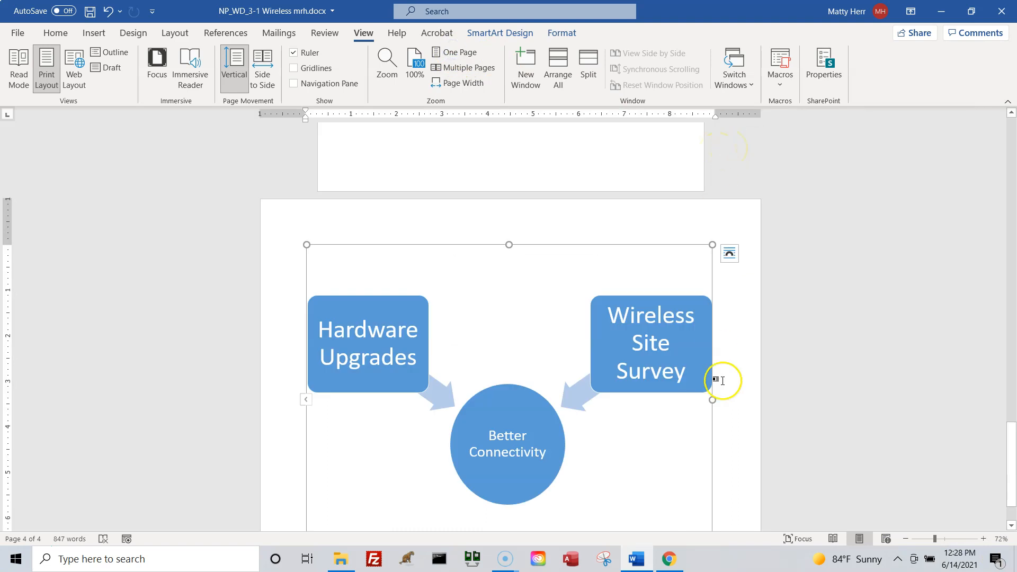
scroll(595, 300, "up", 8)
left_click_drag(1014, 363, 1012, 55)
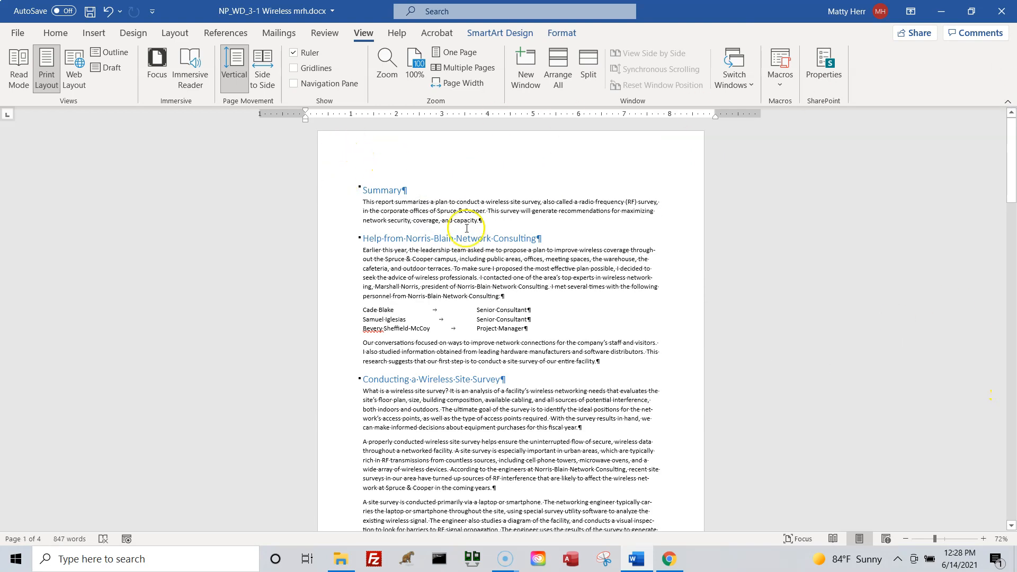
left_click(985, 540)
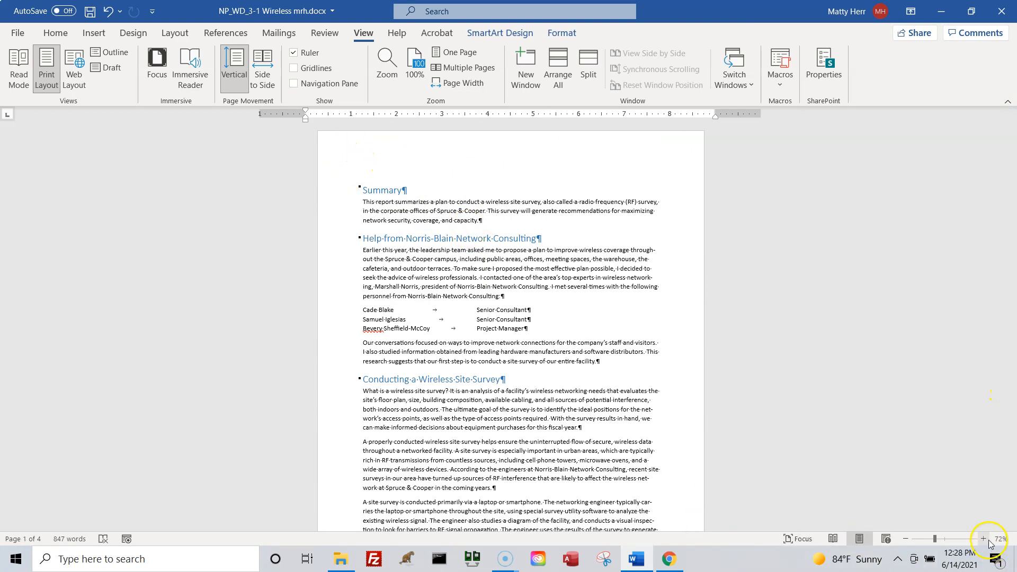
left_click(985, 539)
left_click(985, 540)
left_click(985, 539)
left_click(985, 540)
left_click(985, 539)
left_click(985, 539)
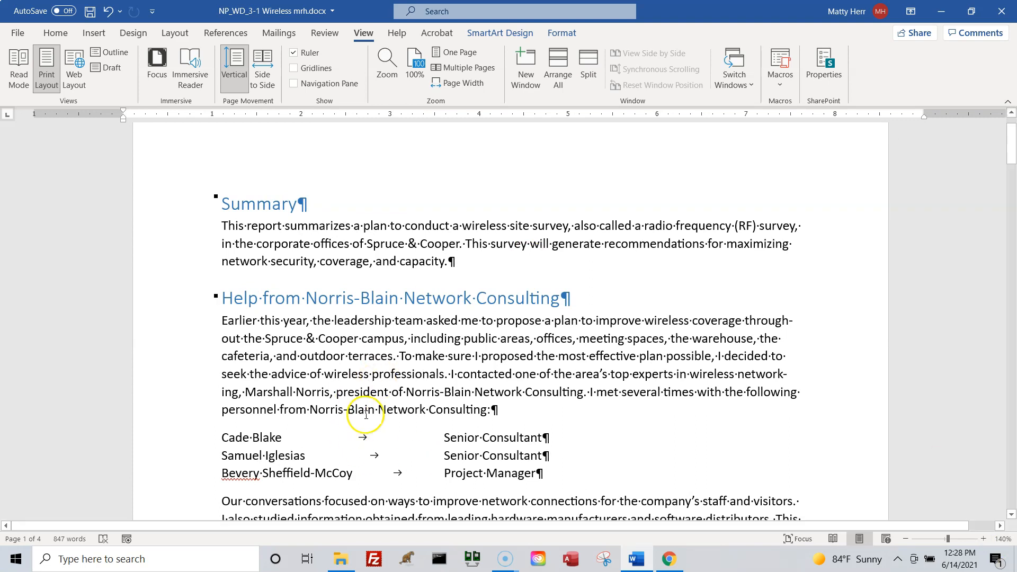
Open the Section 1 footer at the end of page 1, enter the author's full name and start a new line.
scroll(366, 415, "down", 1)
scroll(365, 415, "down", 8)
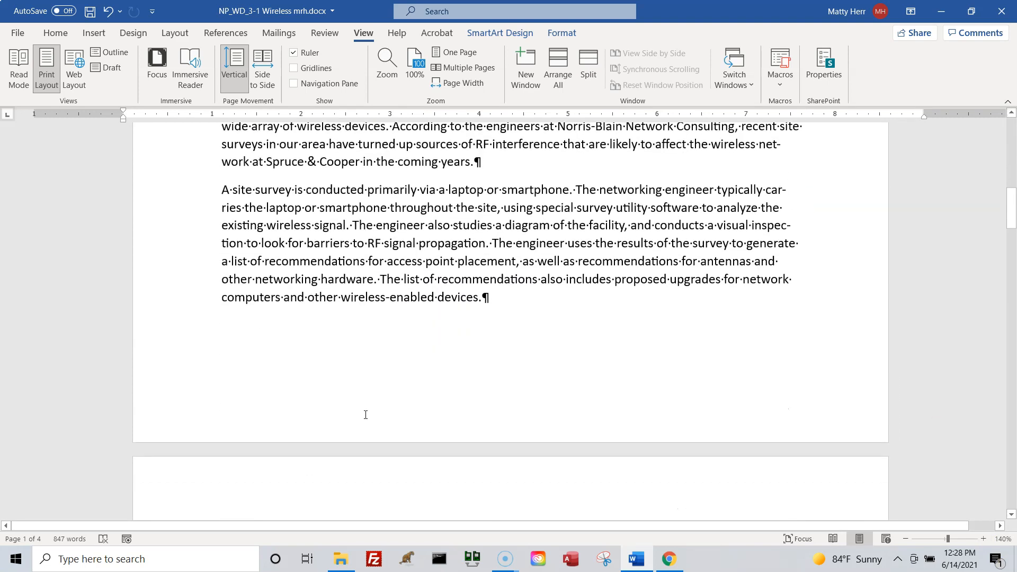
double_click(341, 398)
left_click(544, 409)
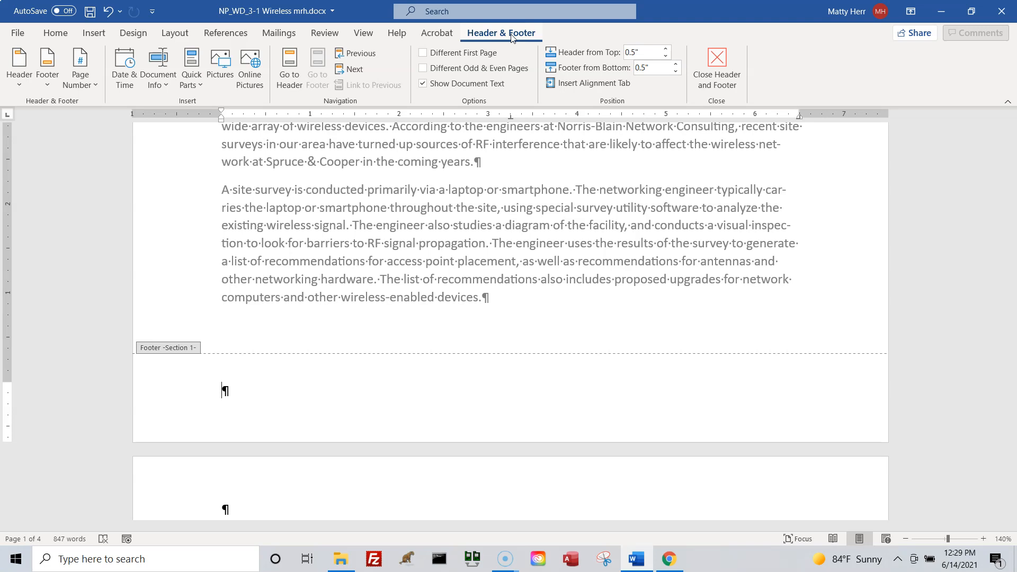
type("Matt Herr")
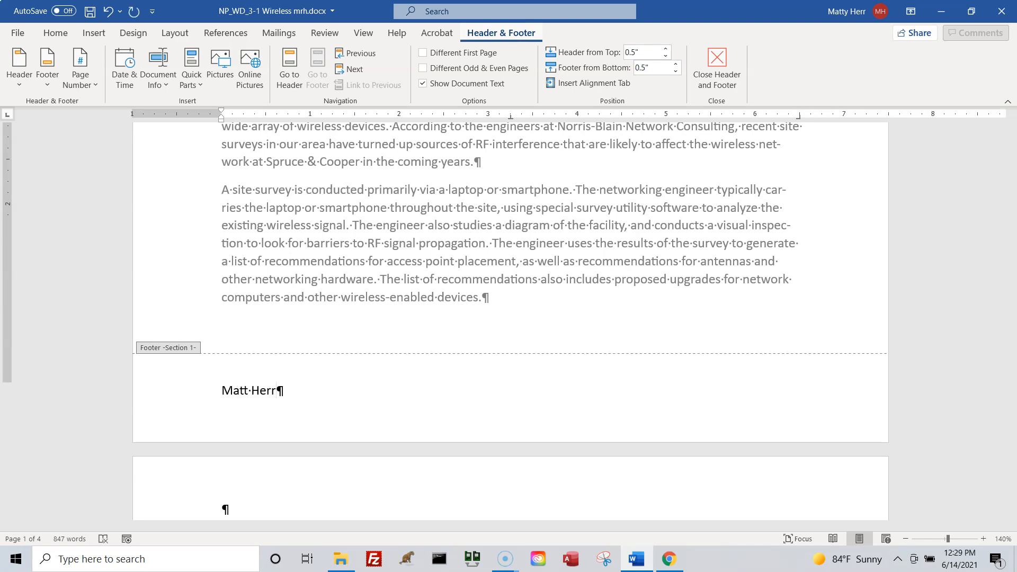
key("Return")
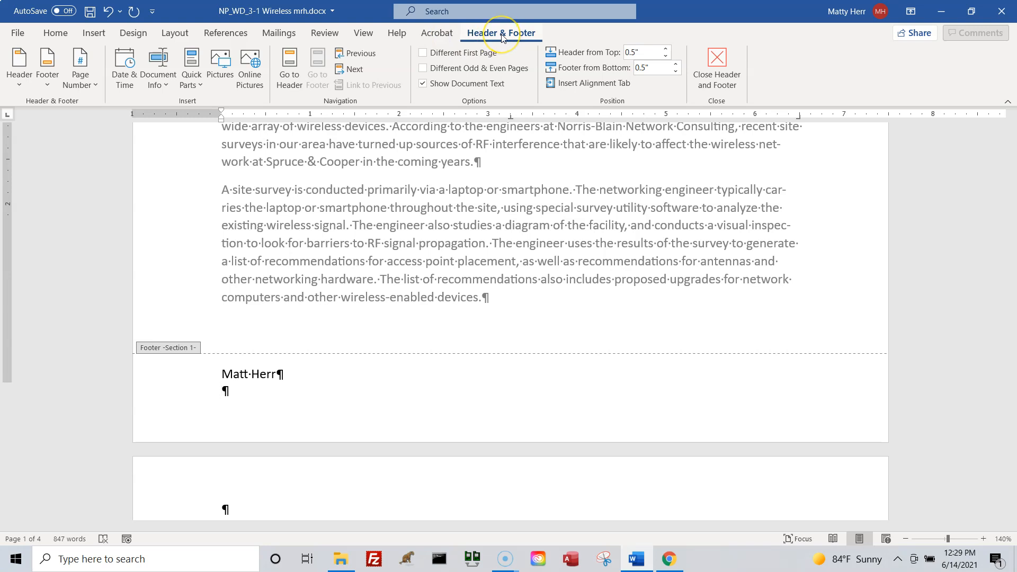
Insert an Accent Bar 2 page number at the current position on the footer's second line.
left_click(96, 86)
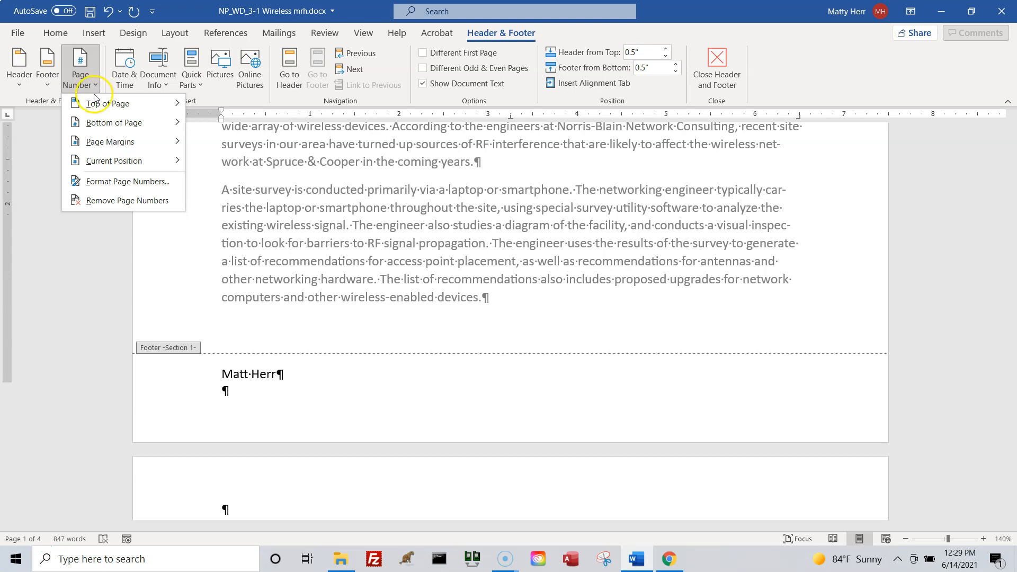
left_click(98, 163)
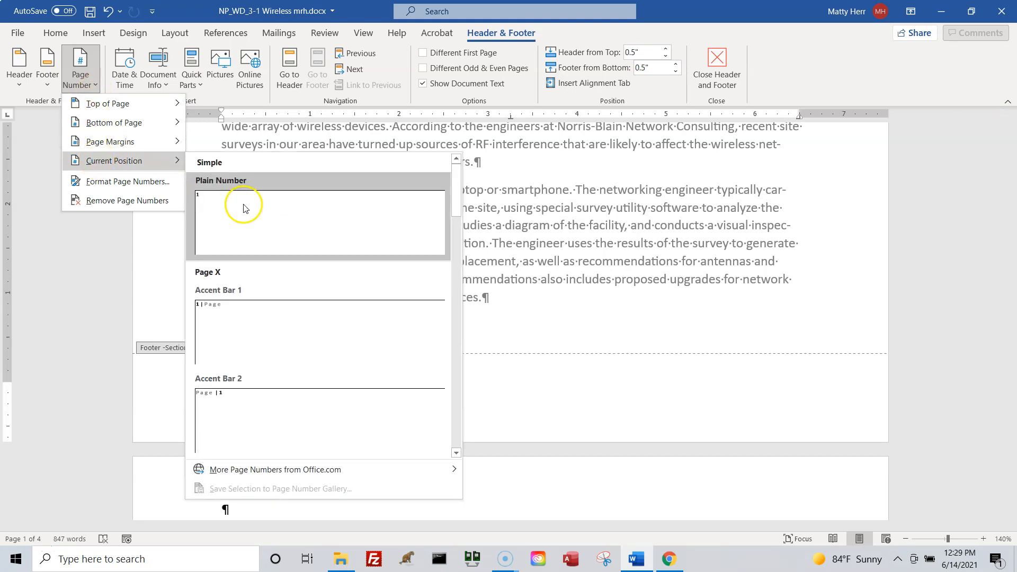
left_click(289, 428)
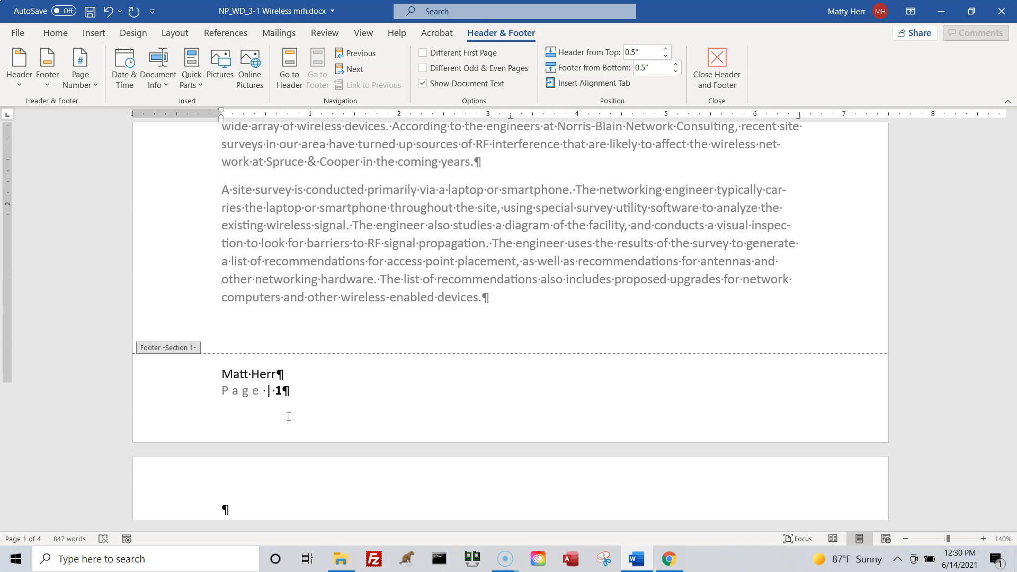
Go to the Section 2 footer and then its header, and turn off Link to Previous for that header.
left_click(351, 71)
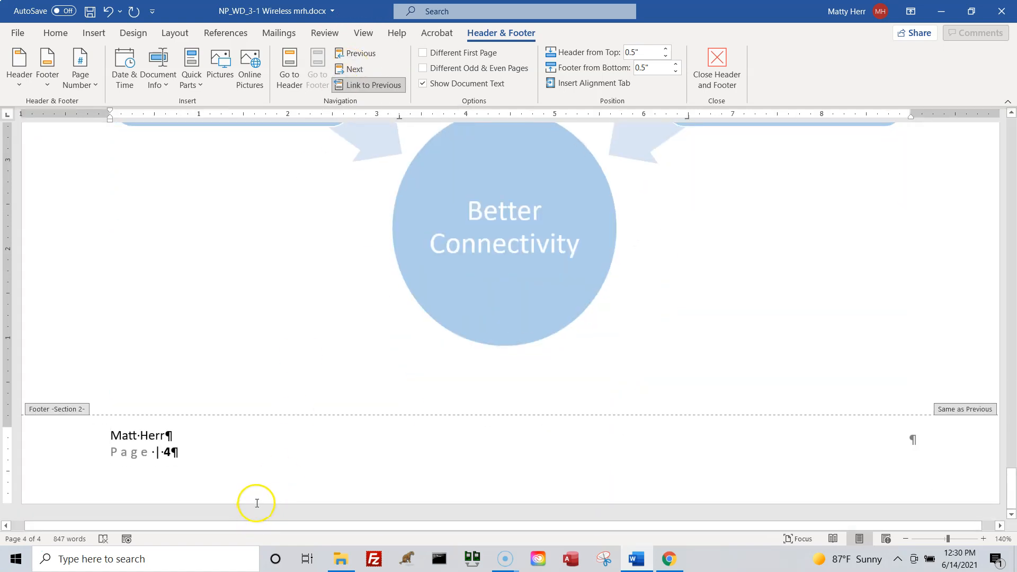
left_click(98, 412)
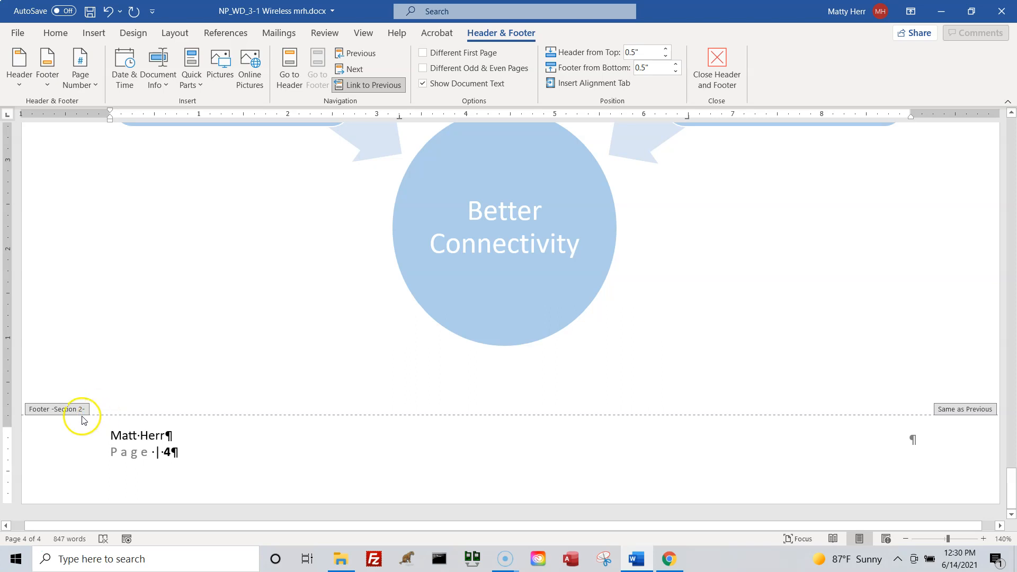
key("ctrl")
left_click(52, 409)
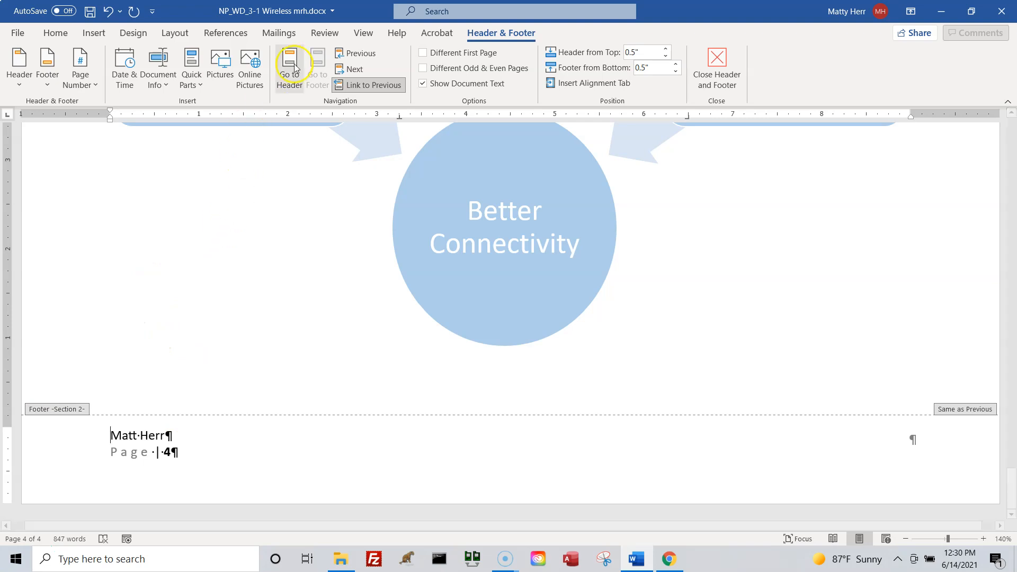
key("ctrl")
left_click(285, 77)
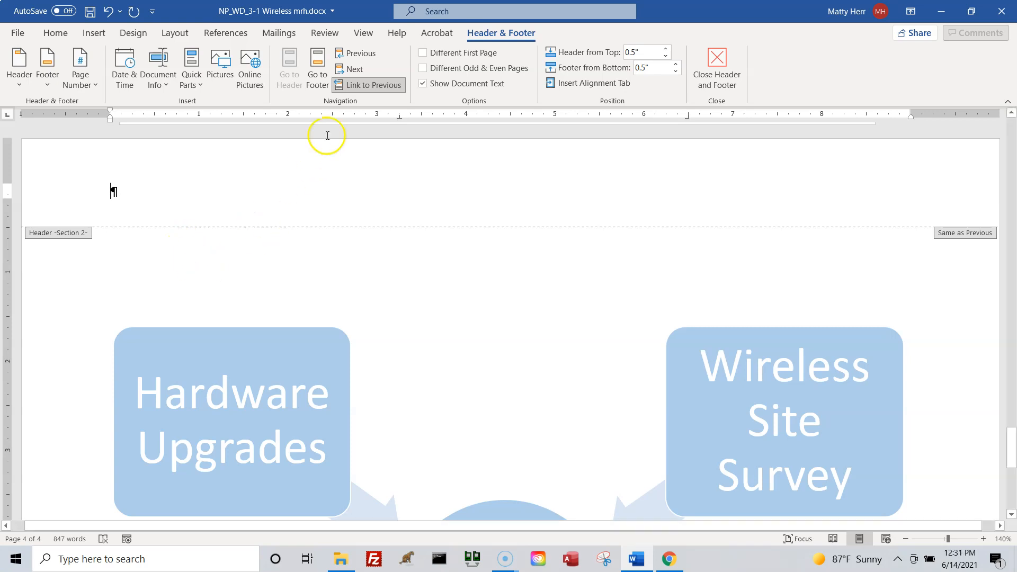
left_click(370, 86)
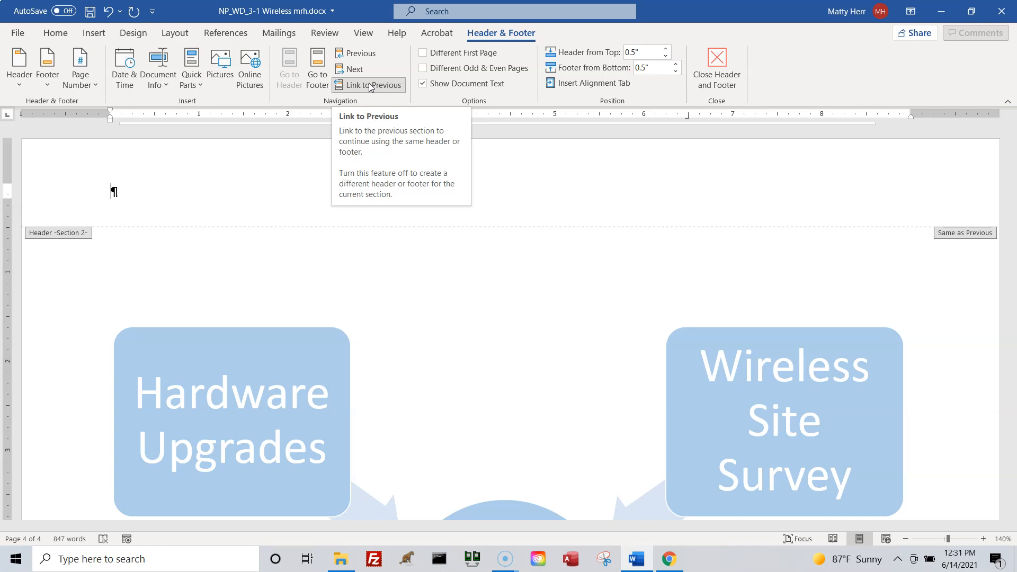
left_click(369, 86)
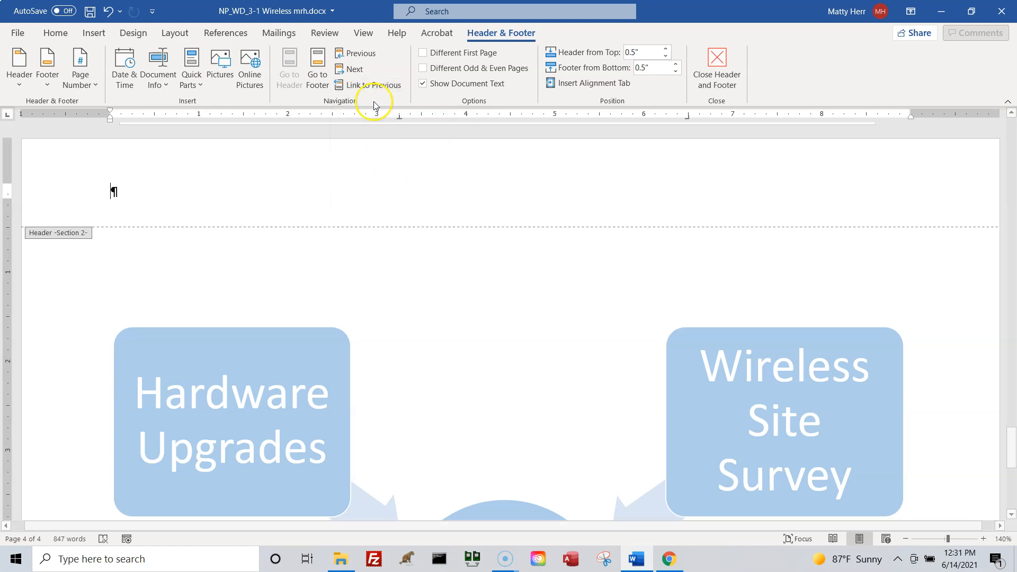
left_click(358, 84)
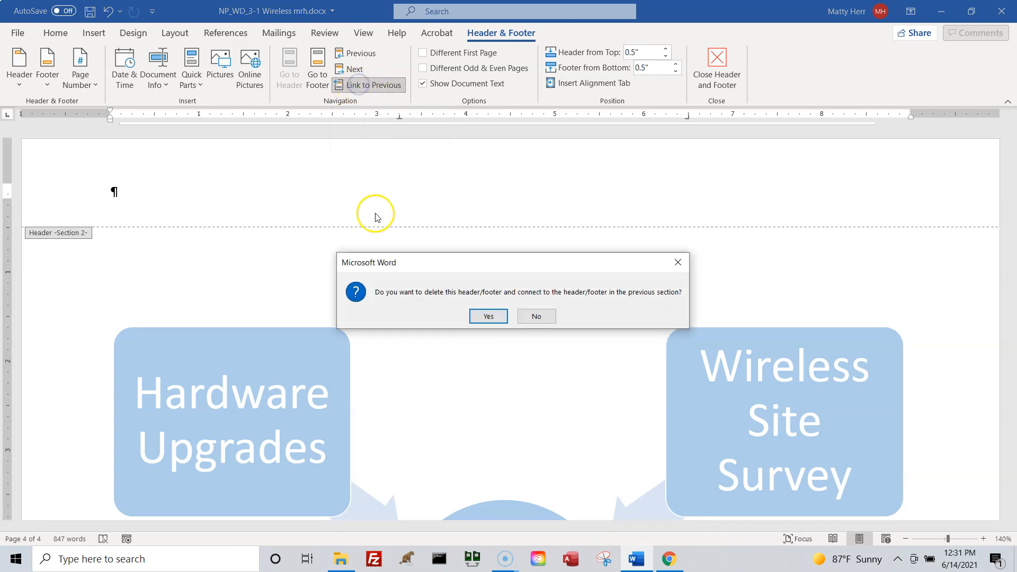
left_click(679, 260)
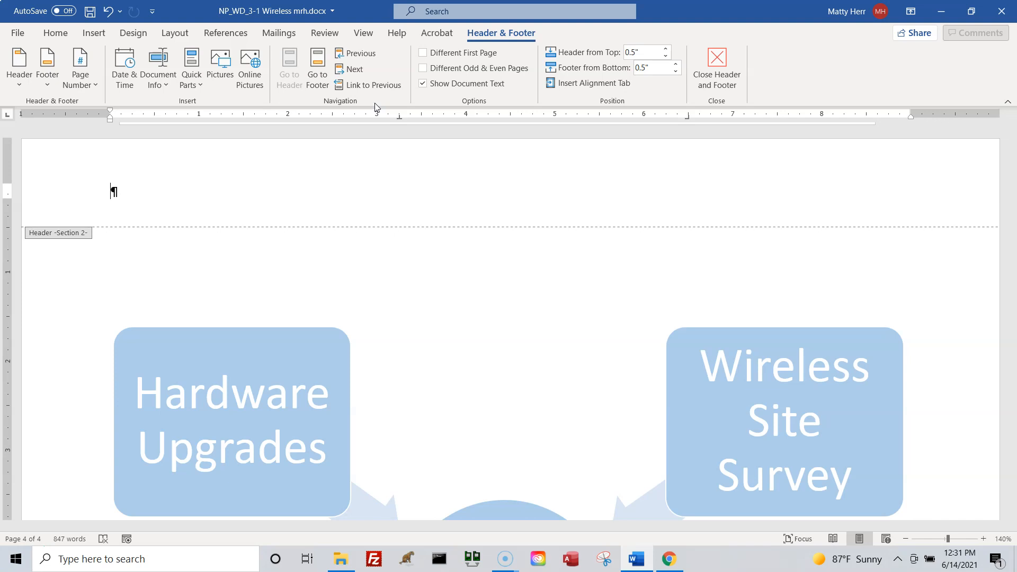
Go back to the Section 1 header and insert the built-in Grid header.
left_click(367, 56)
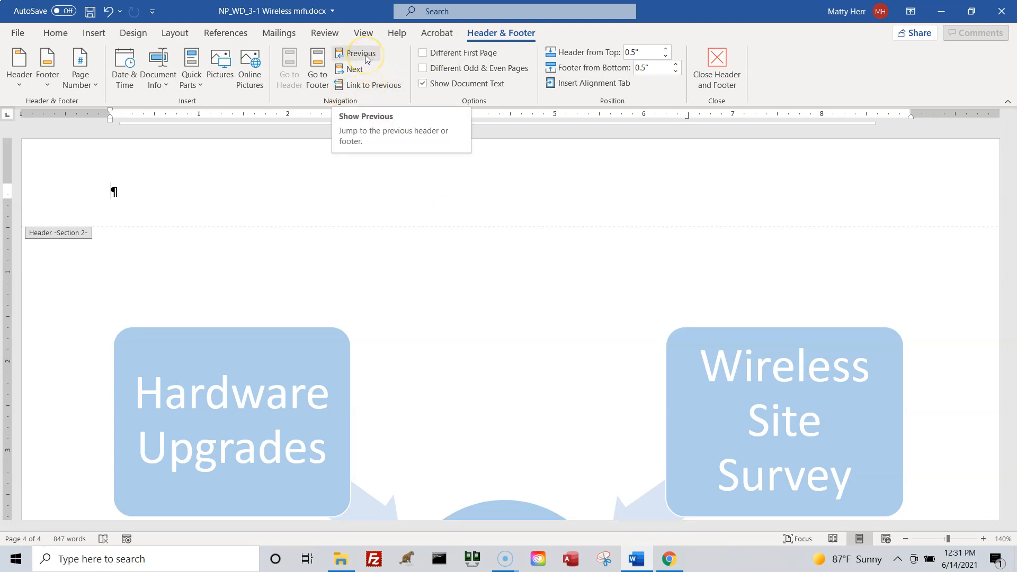
left_click(367, 55)
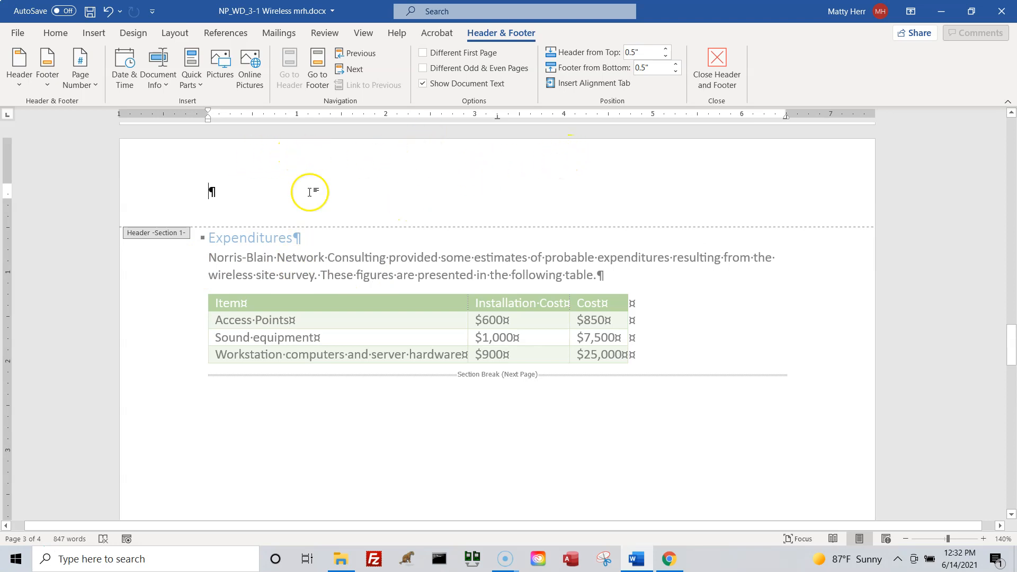
left_click(19, 80)
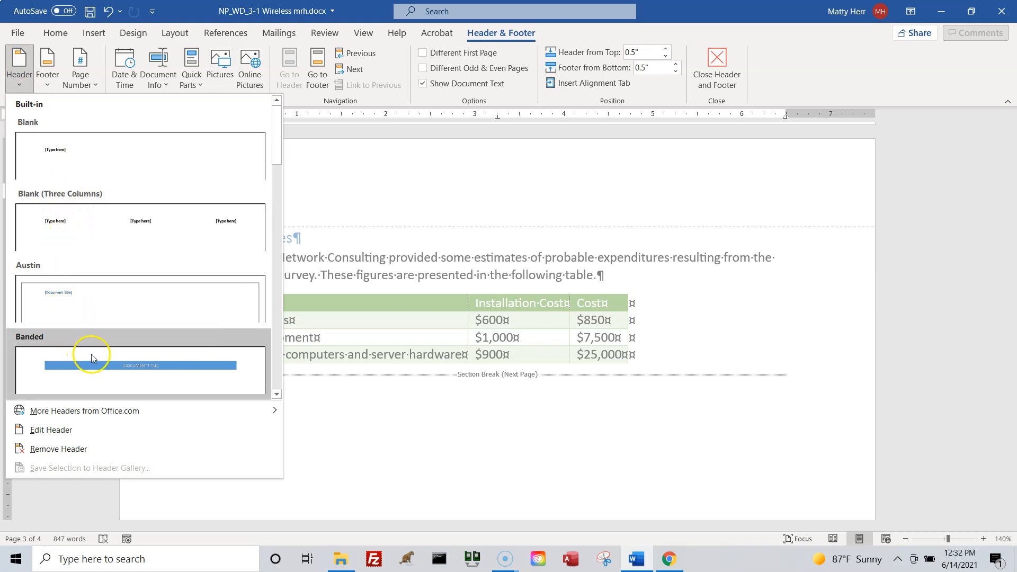
scroll(87, 348, "down", 5)
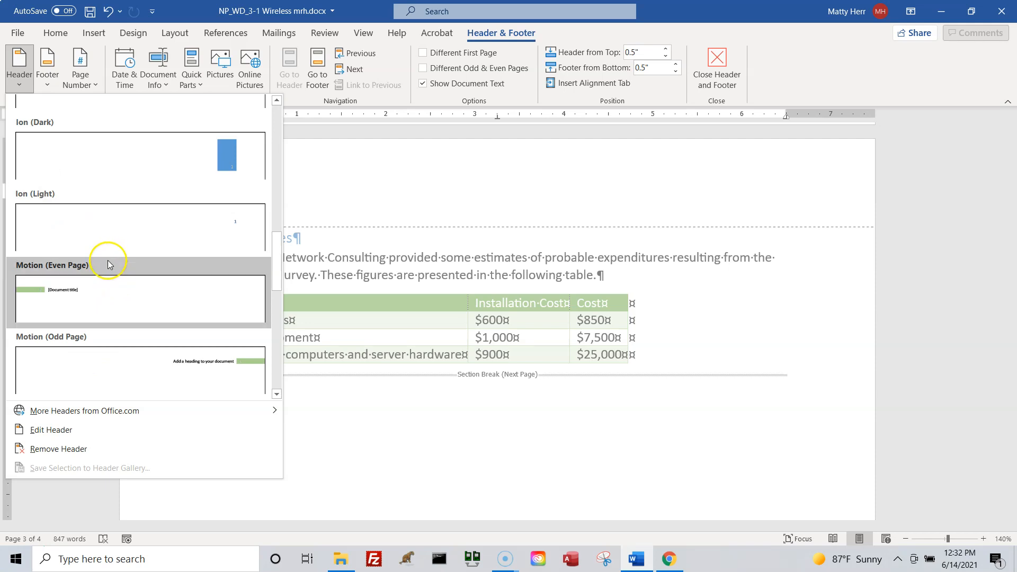
scroll(109, 263, "up", 3)
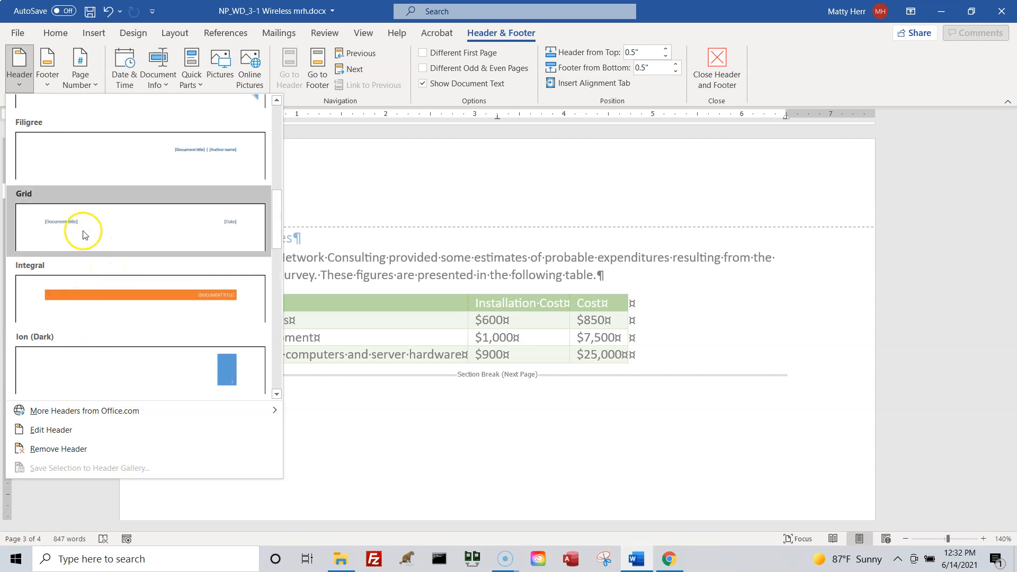
left_click(113, 225)
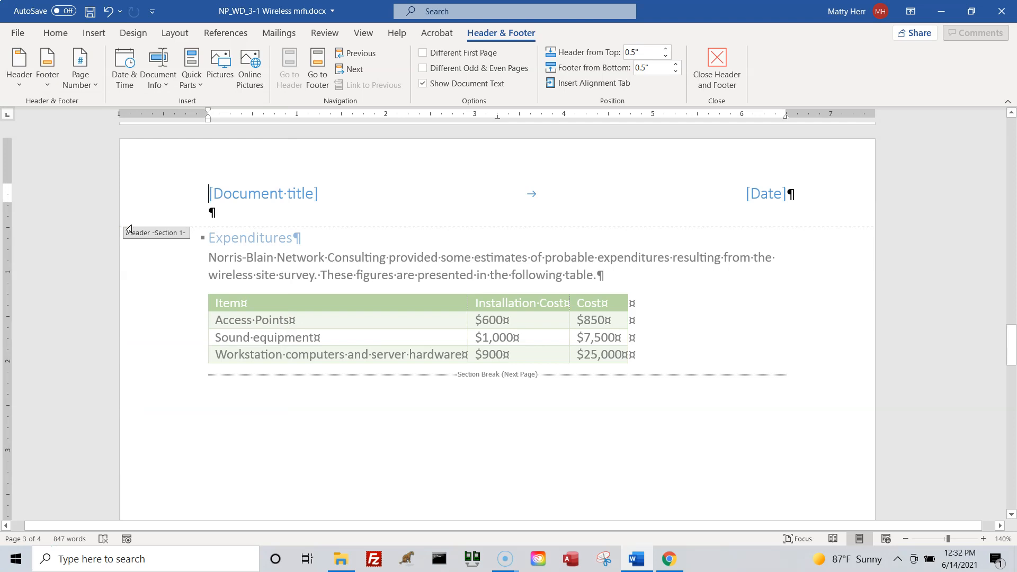
Fill in the document title in the Section 1 header as "Recommendations for the Wireless Network at Spruce & Cooper".
left_click(261, 192)
left_click(278, 196)
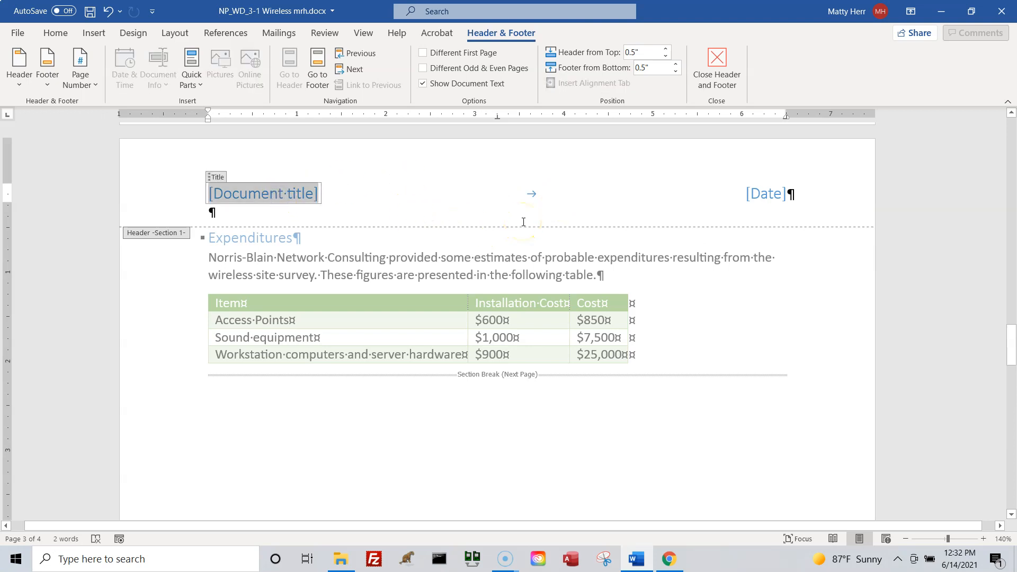
type("Recommendation")
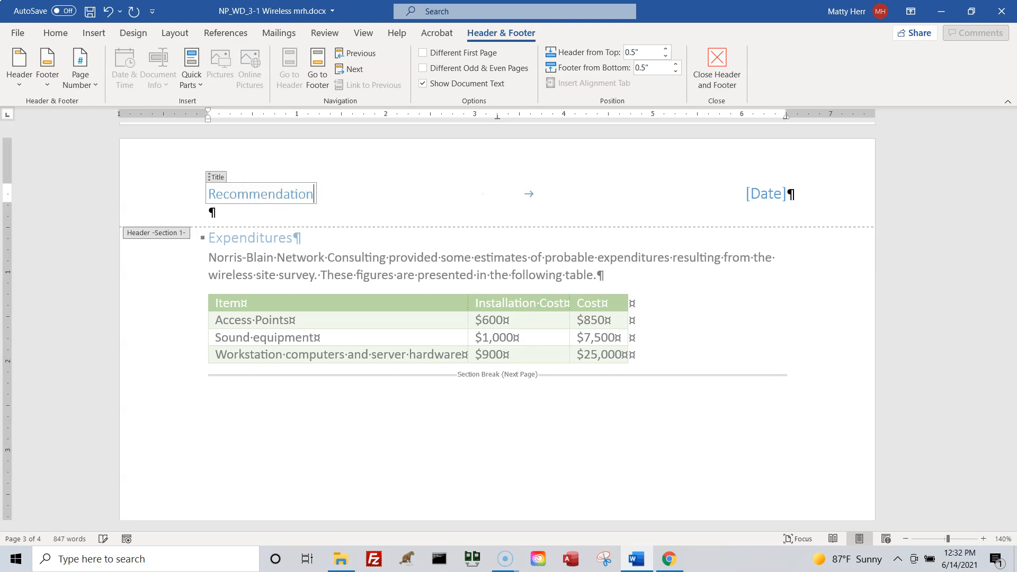
type("s for the ")
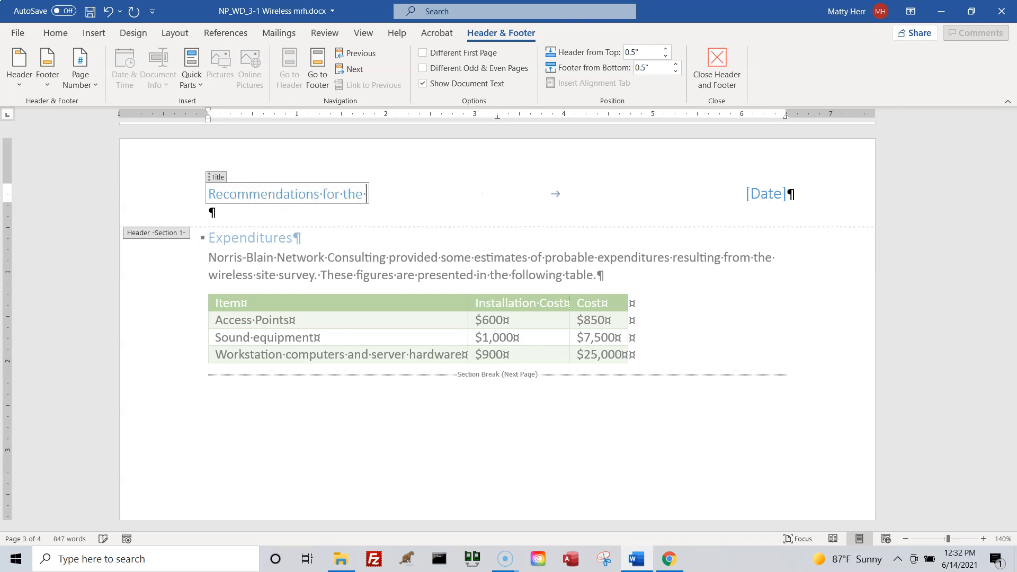
type("Wireless N")
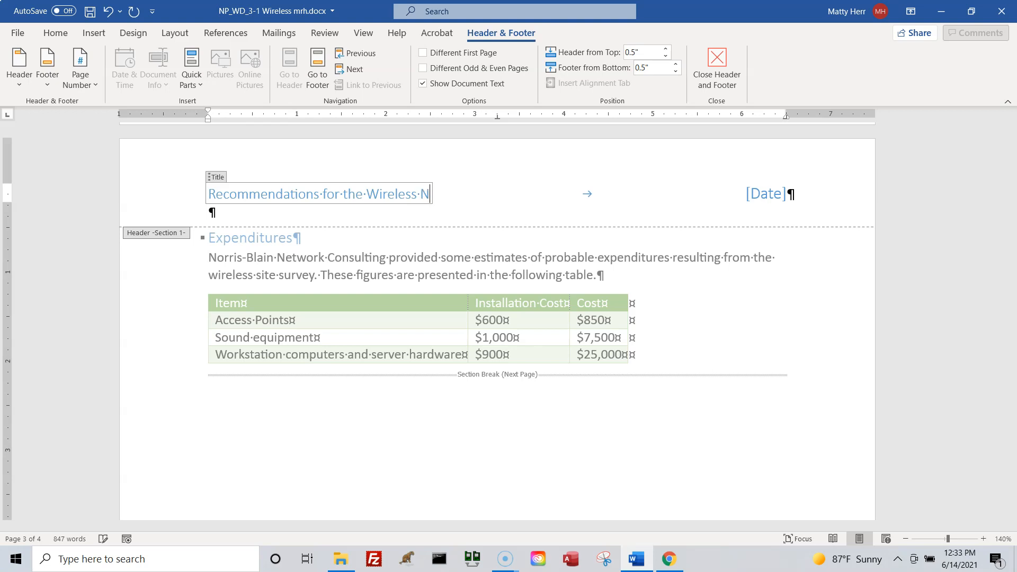
type("etwork at")
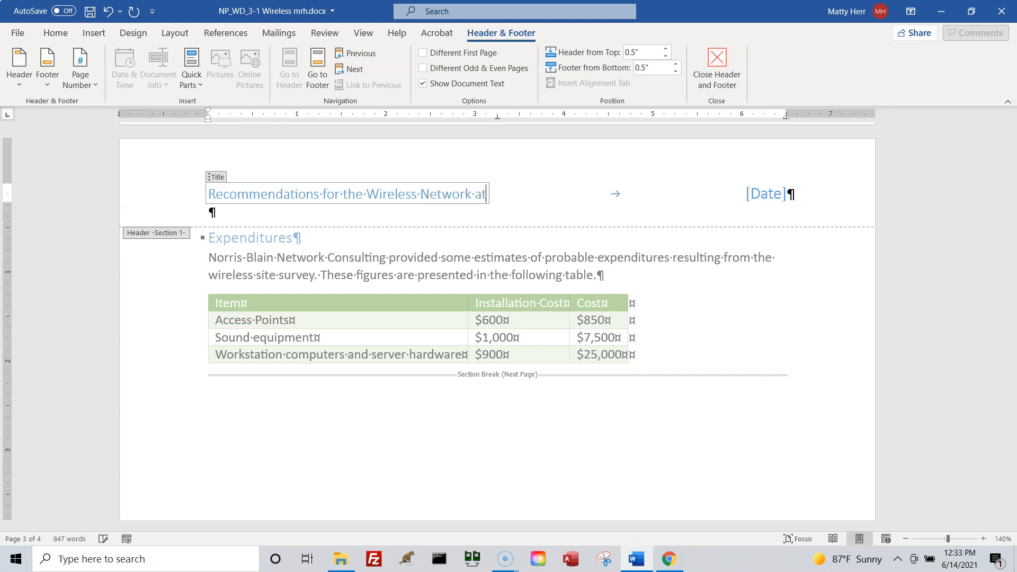
type(" Spruce and C")
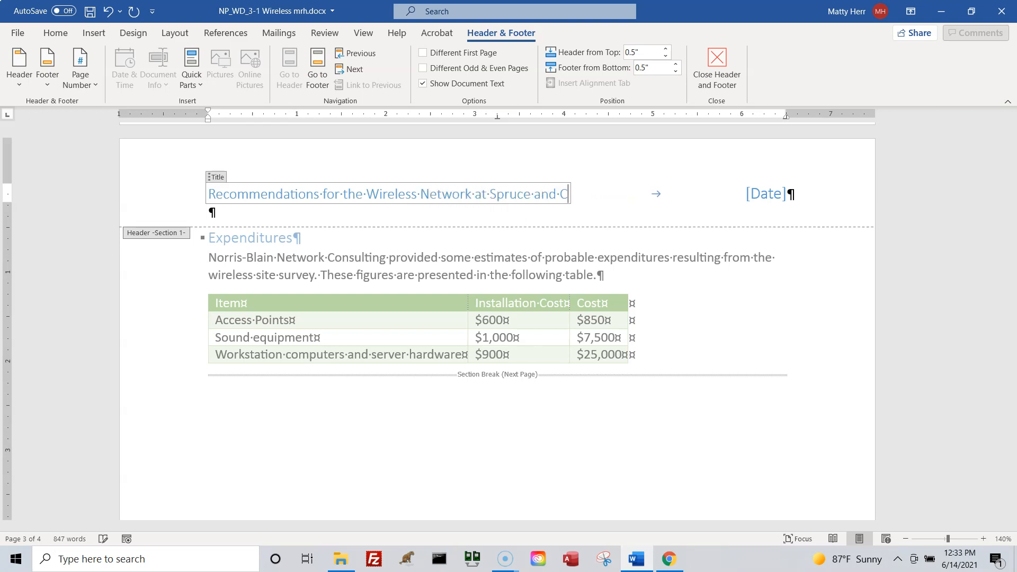
type("ooper")
key("BackSpace")
key("BackSpace")
key("BackSpace")
key("BackSpace")
key("BackSpace")
key("BackSpace")
key("BackSpace")
key("BackSpace")
key("BackSpace")
key("BackSpace")
key("BackSpace")
type("& Cooper")
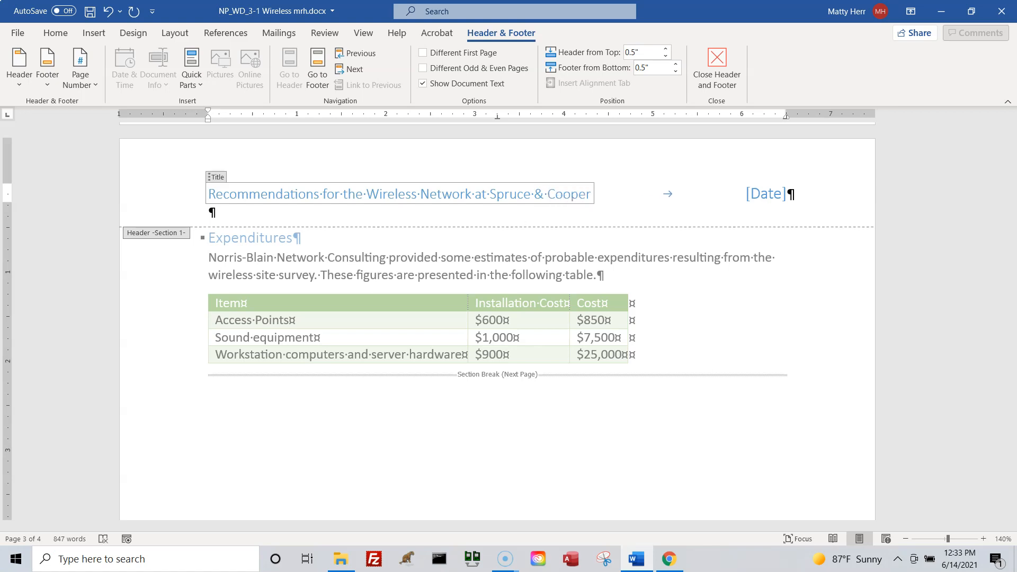
Set the Section 1 header's date to today's date, June 14, 2021, and leave header and footer editing.
left_click(764, 193)
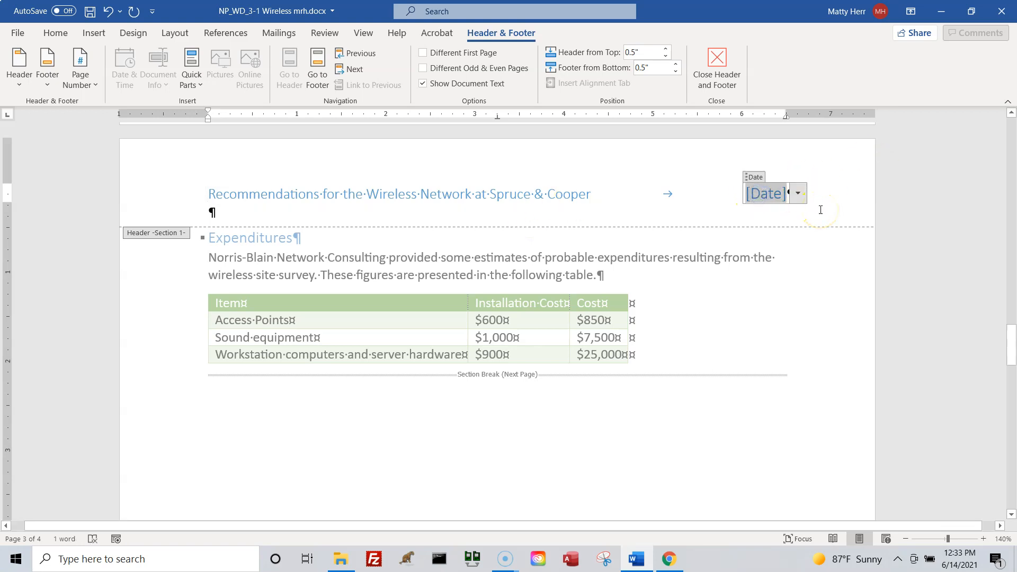
left_click(798, 193)
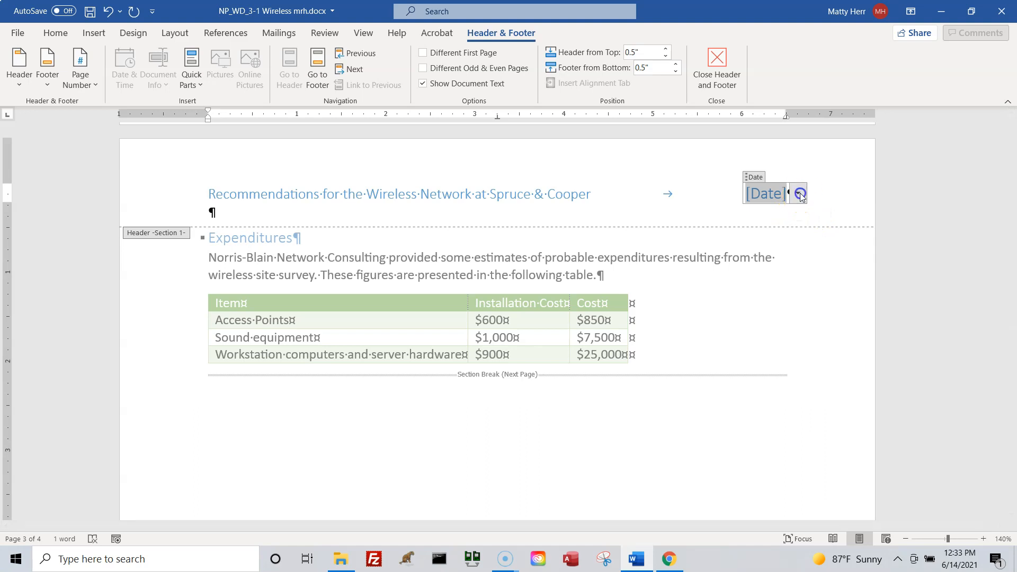
left_click(748, 305)
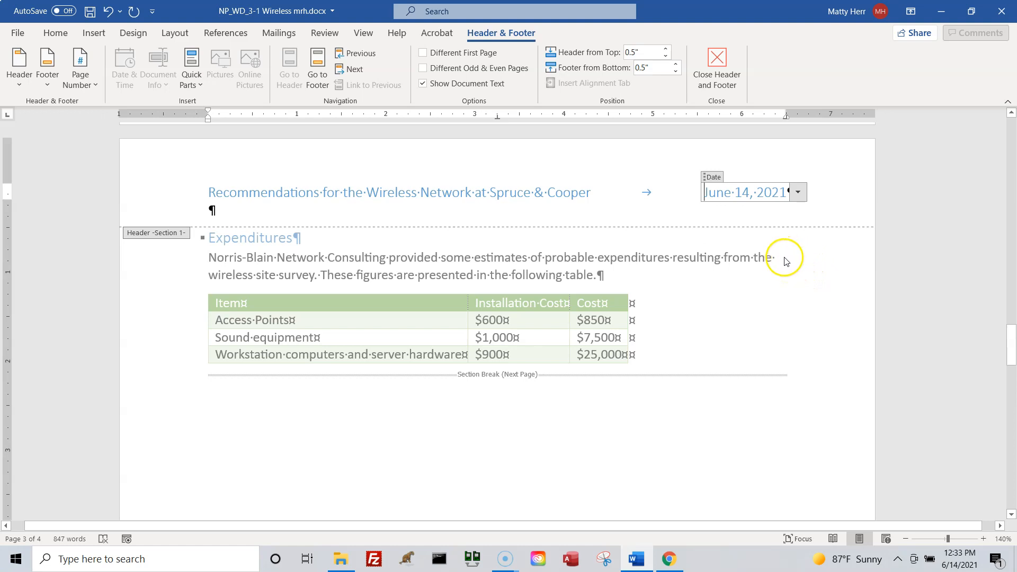
left_click(797, 191)
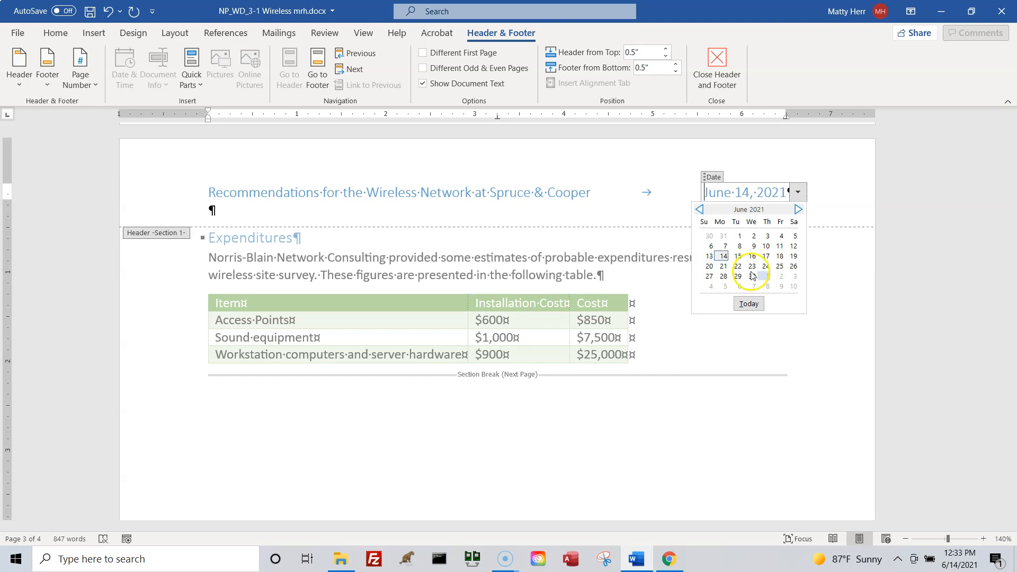
left_click(863, 257)
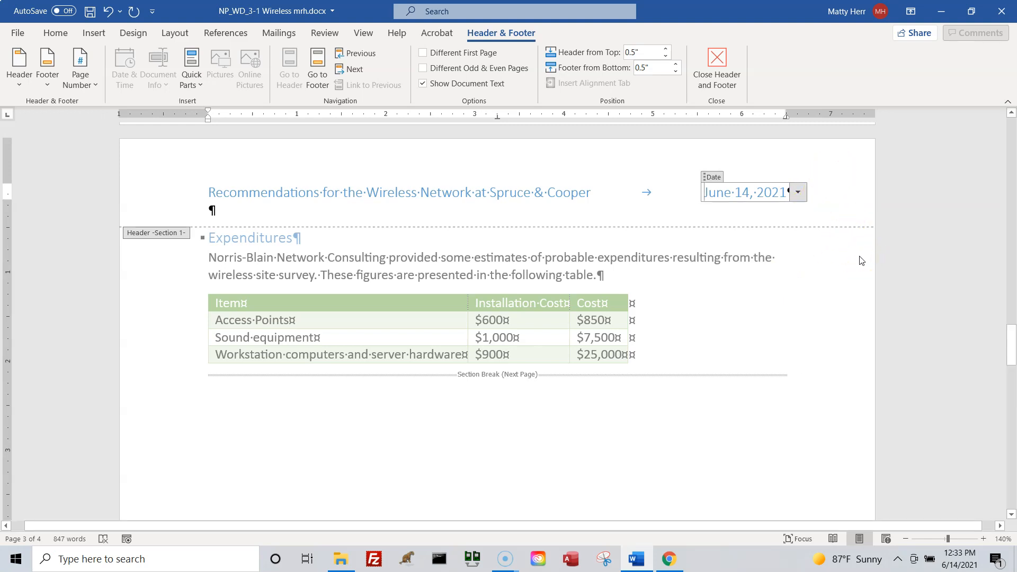
left_click(719, 60)
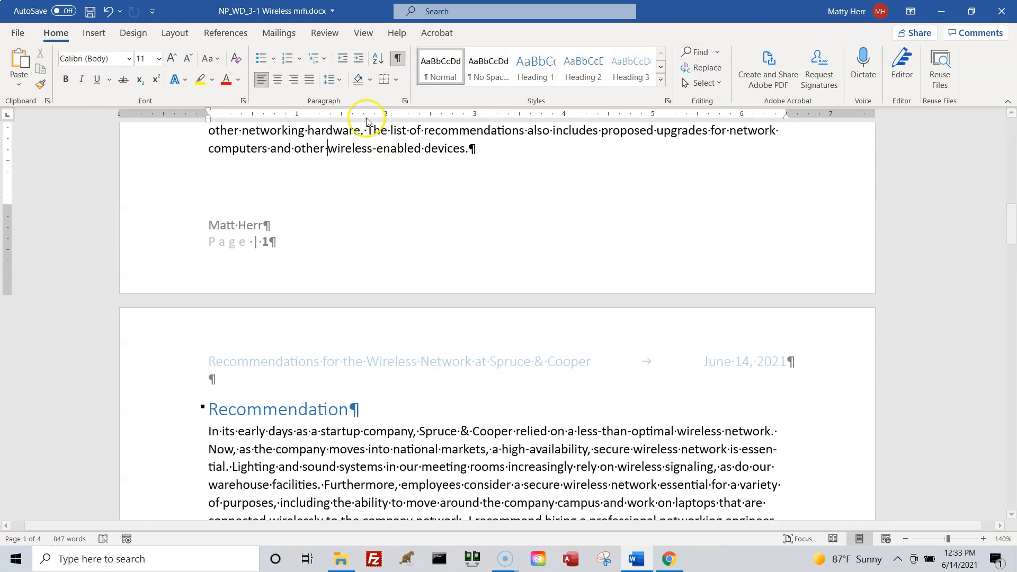
Display multiple pages at once and examine the headers and footers on the portrait pages and the landscape SmartArt page.
left_click(365, 34)
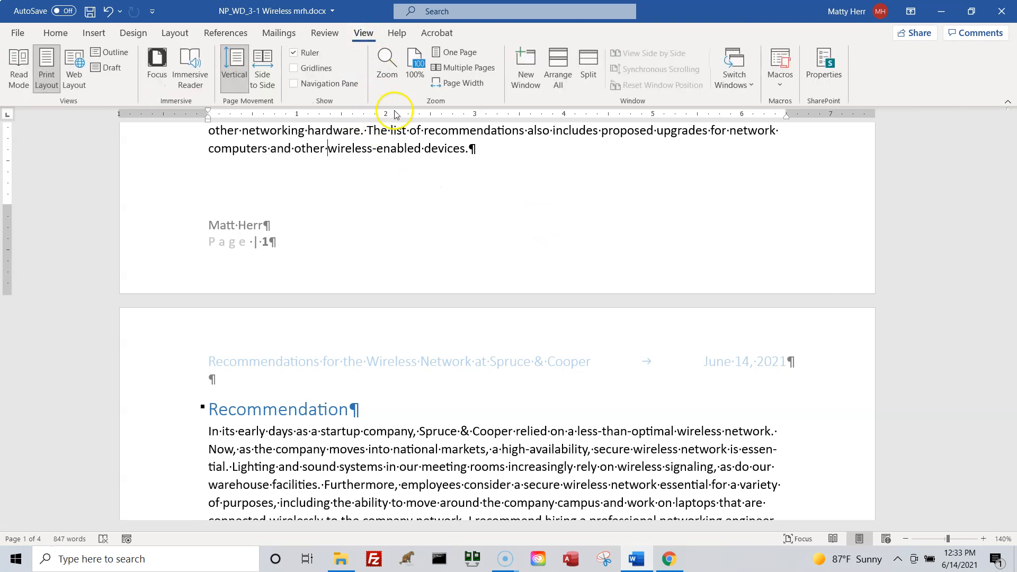
left_click(461, 67)
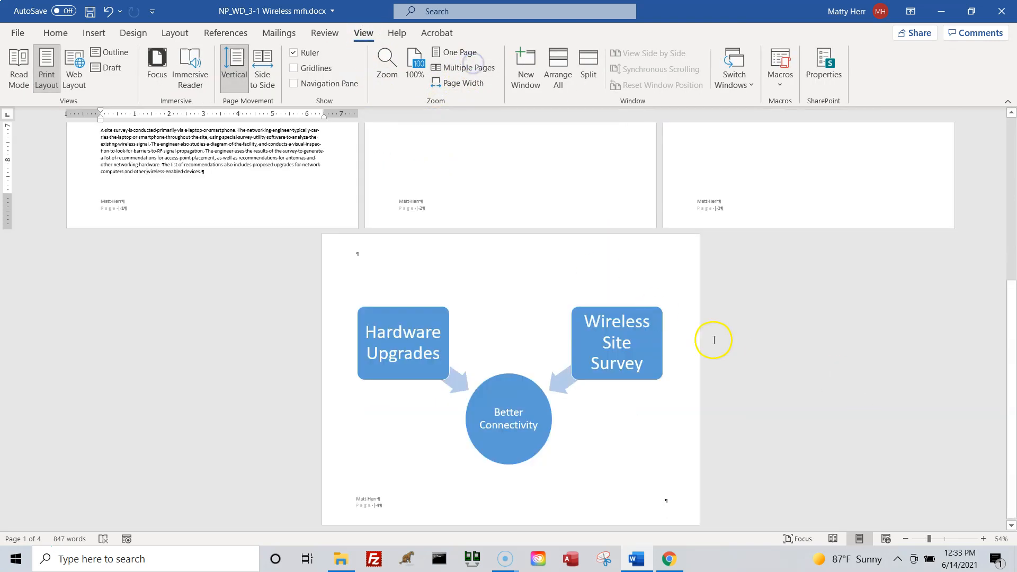
scroll(779, 381, "up", 3)
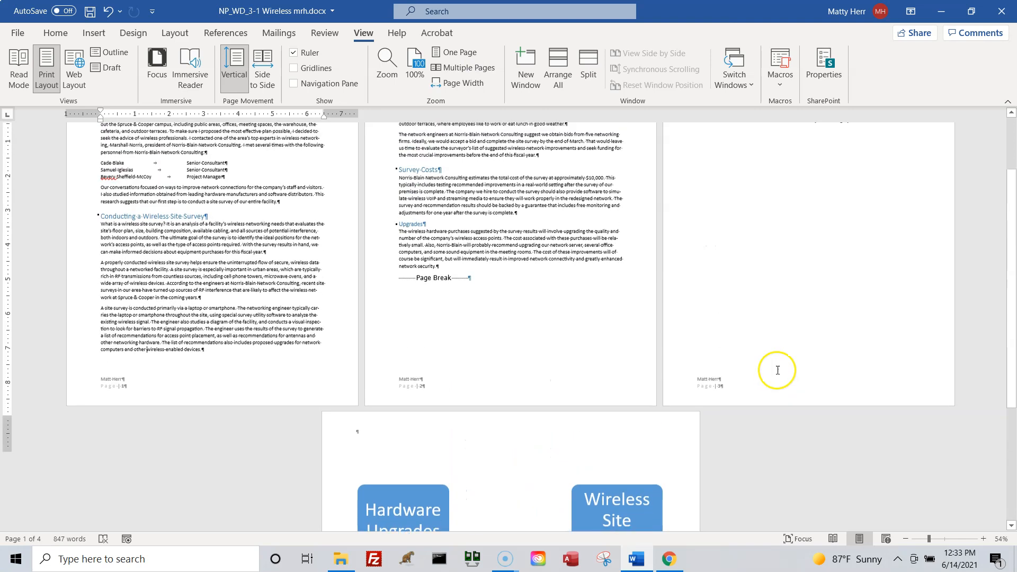
scroll(777, 369, "up", 2)
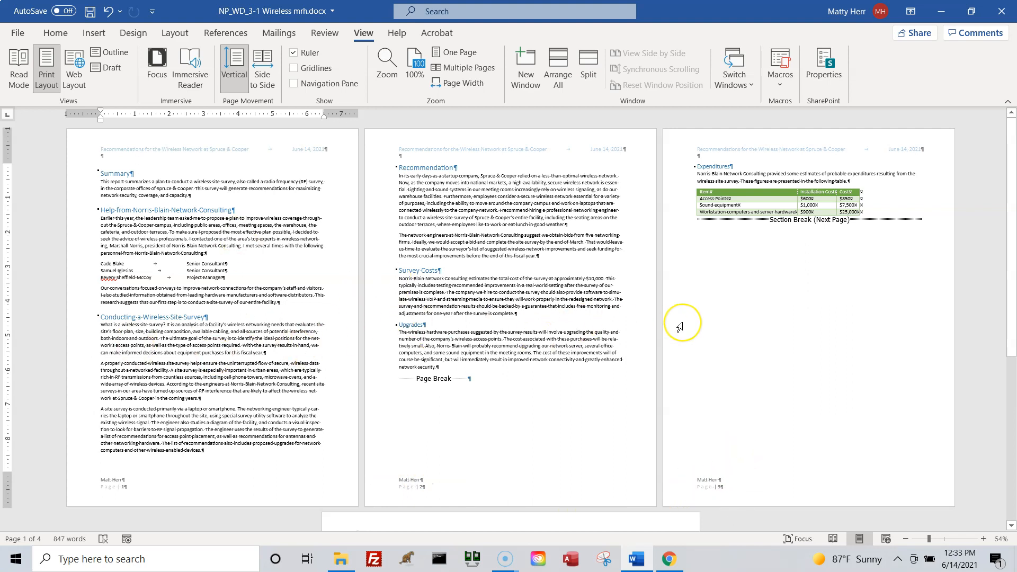
scroll(680, 327, "down", 3)
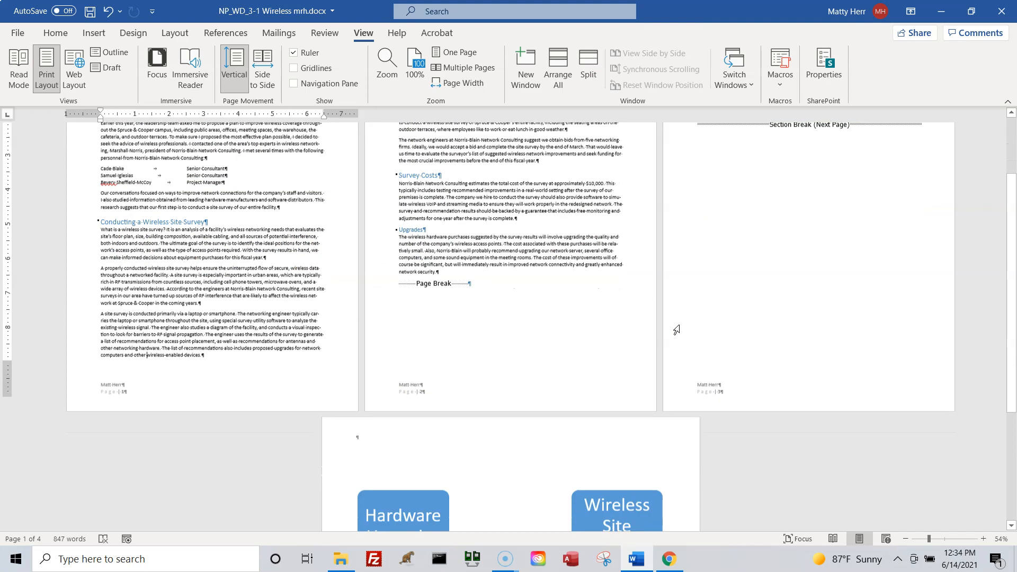
scroll(469, 456, "down", 3)
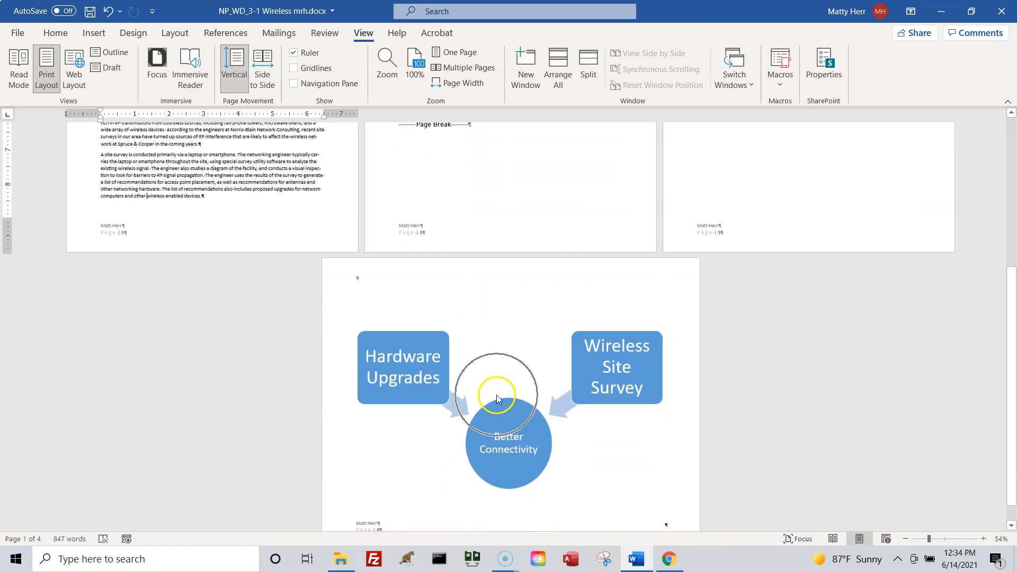
scroll(501, 354, "down", 1)
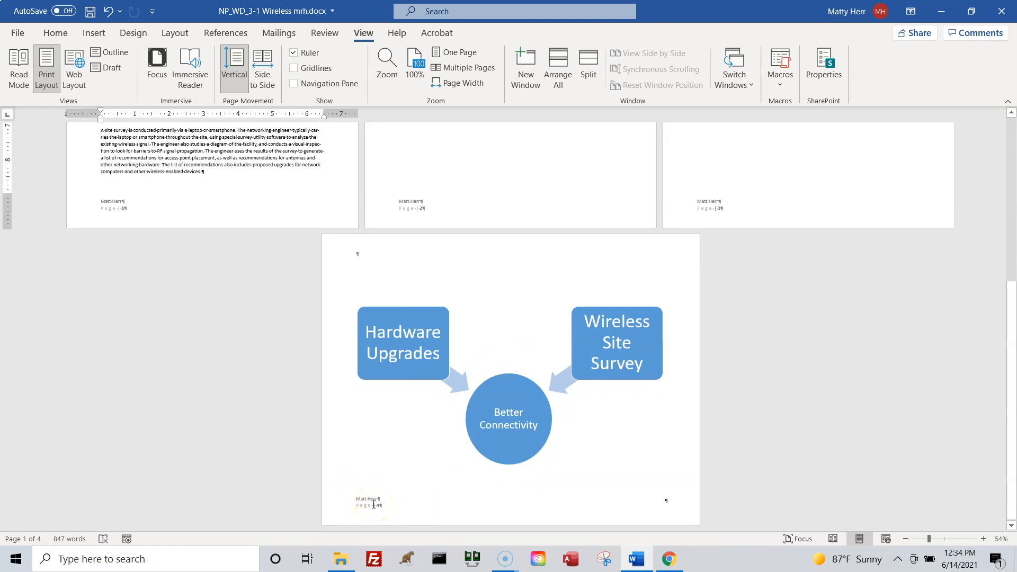
key("ctrl")
key("ctrl")
scroll(419, 344, "up", 2)
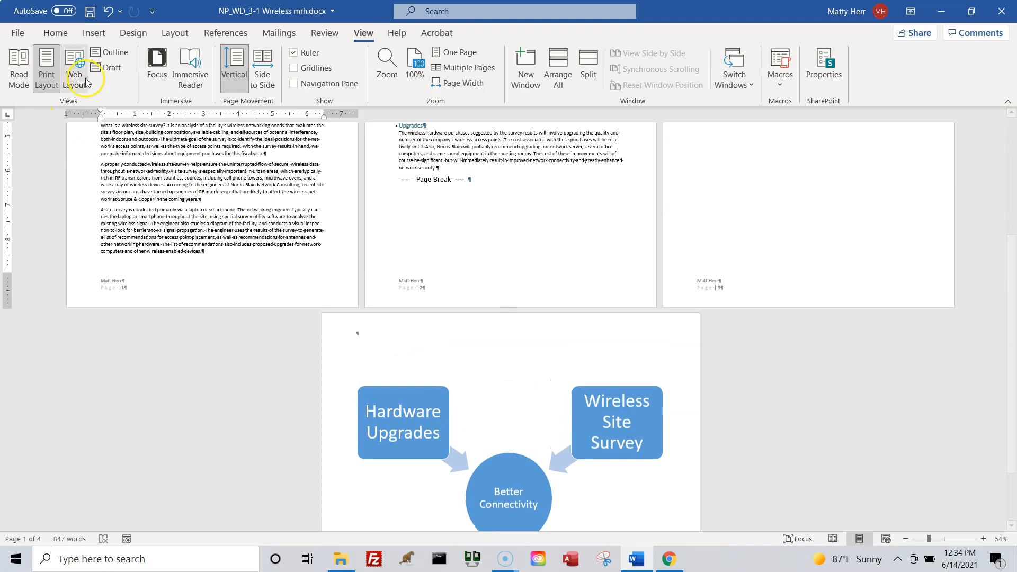
Browse the cover page designs and insert the built-in Grid cover page at the start of the report.
left_click(98, 36)
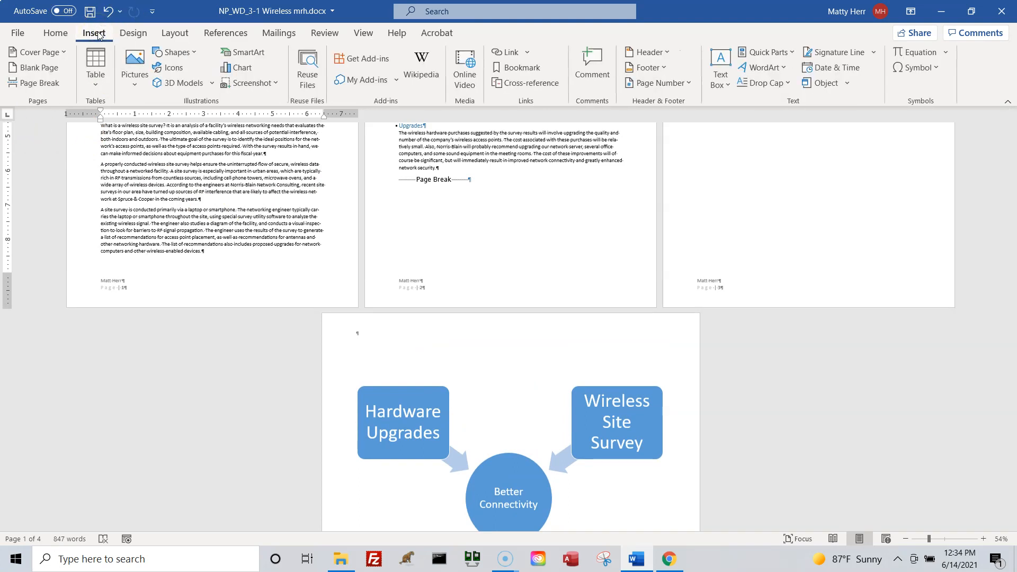
left_click(33, 57)
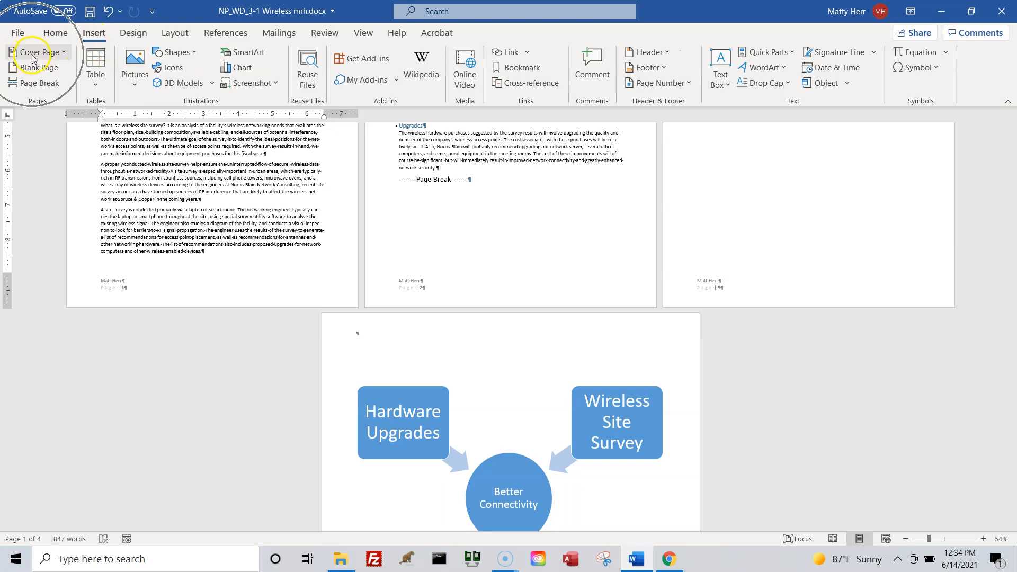
left_click(65, 50)
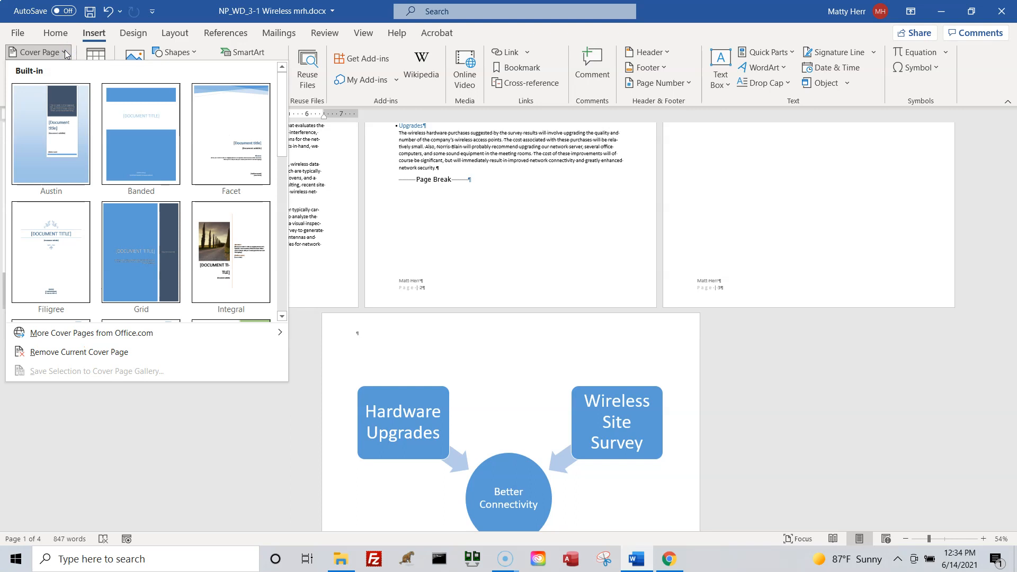
scroll(182, 301, "down", 3)
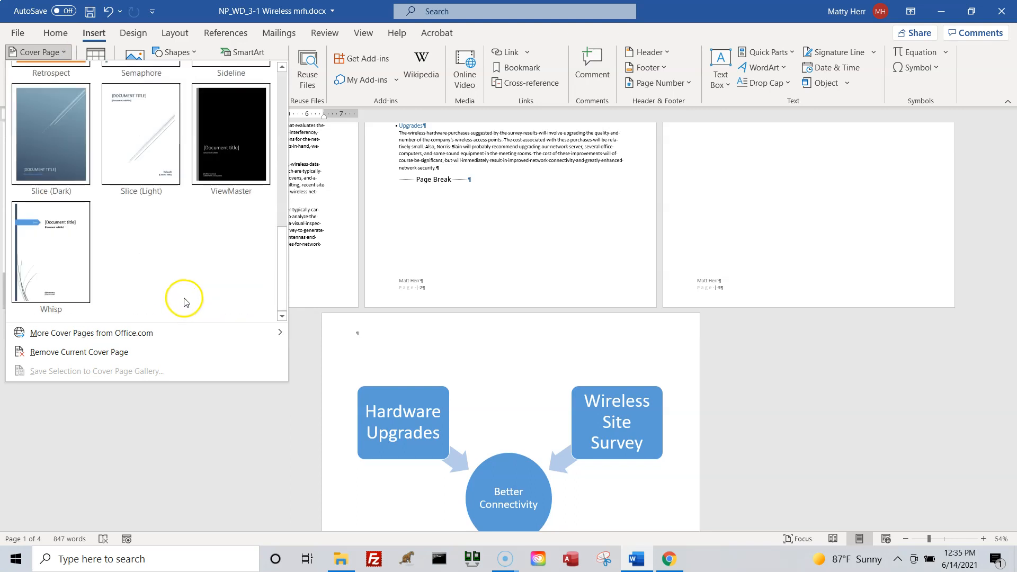
scroll(181, 297, "up", 3)
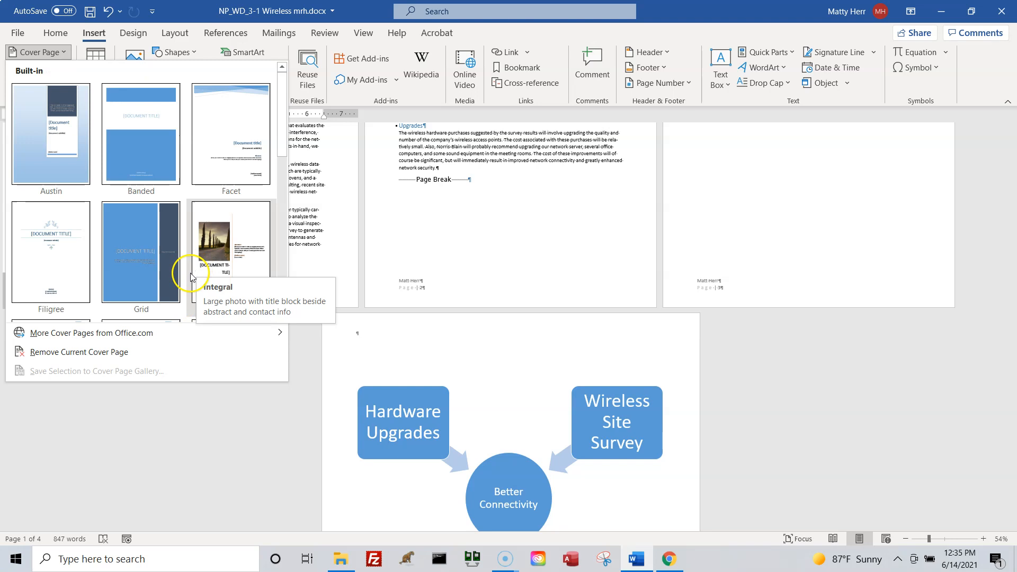
left_click(122, 342)
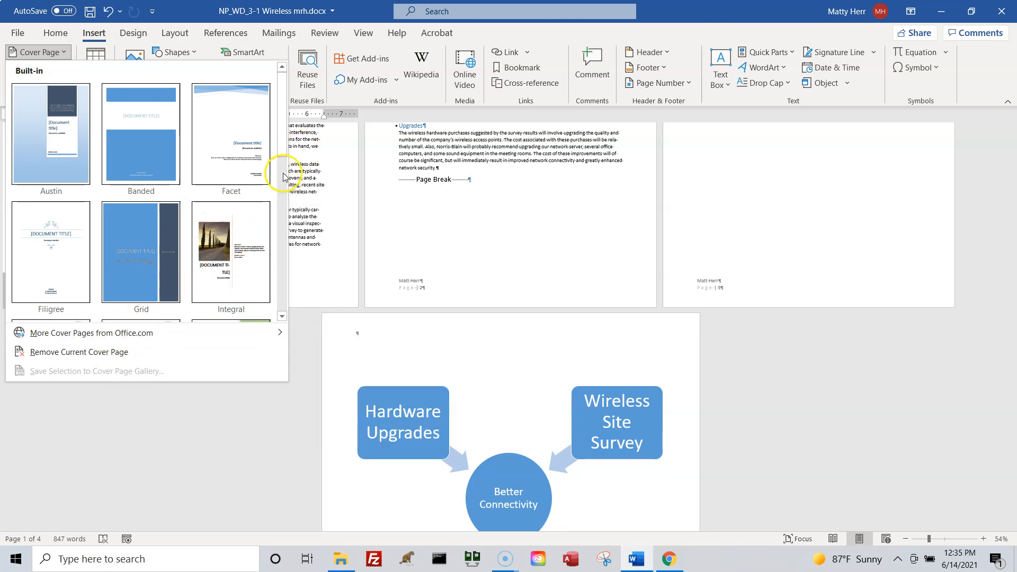
scroll(272, 193, "down", 1)
left_click(277, 68)
left_click(142, 245)
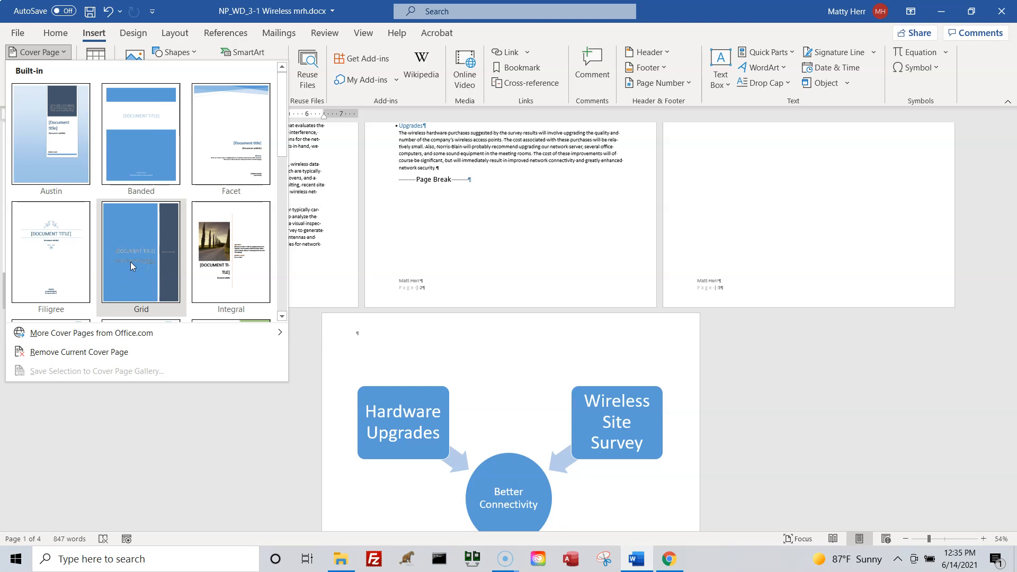
left_click(130, 262)
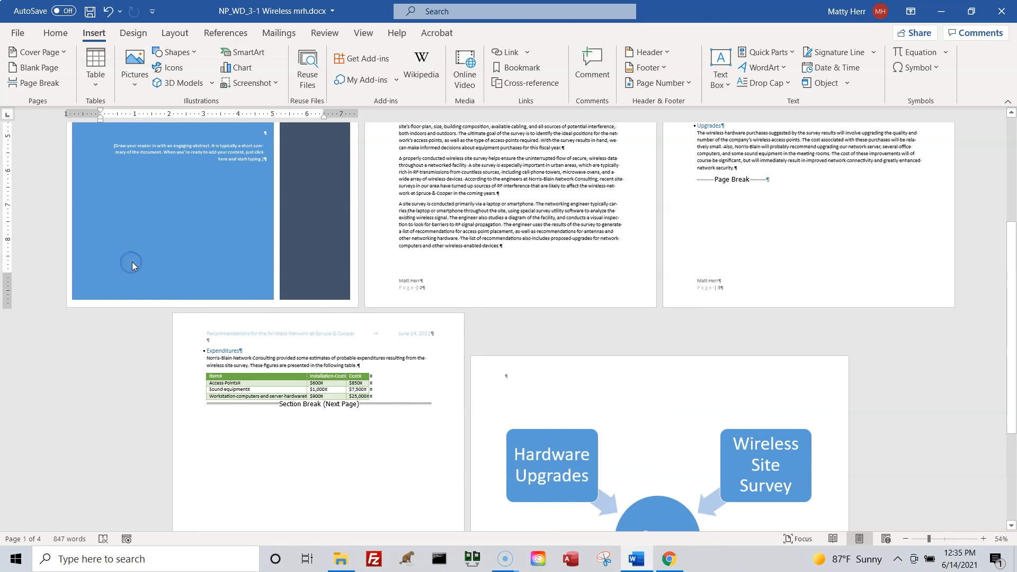
Examine the new cover page alongside the following pages' headers and footers, and enlarge the view to 130% to inspect the cover's placeholders.
left_click(281, 299)
scroll(416, 365, "down", 5)
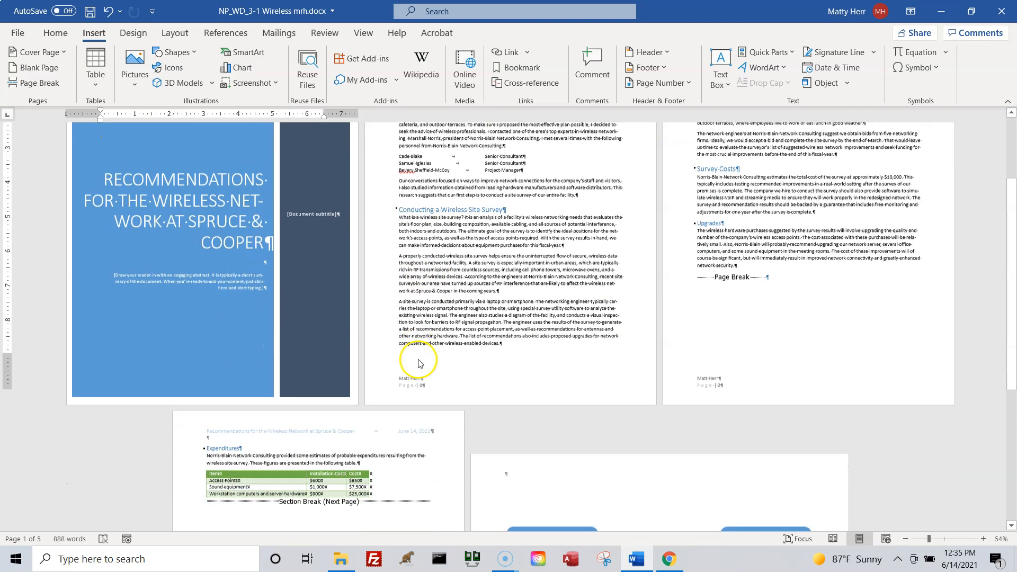
scroll(524, 358, "down", 1)
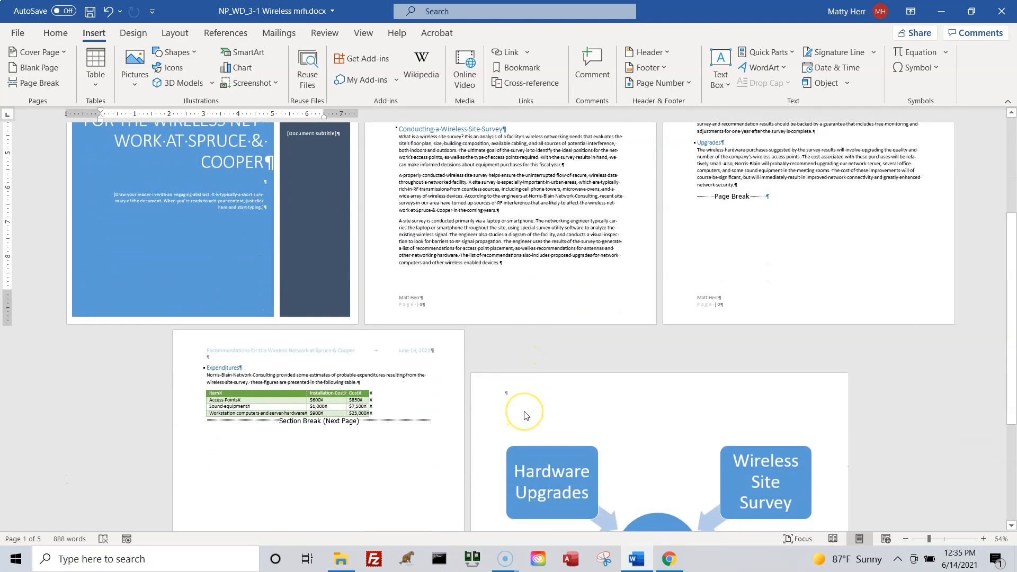
scroll(524, 413, "up", 3)
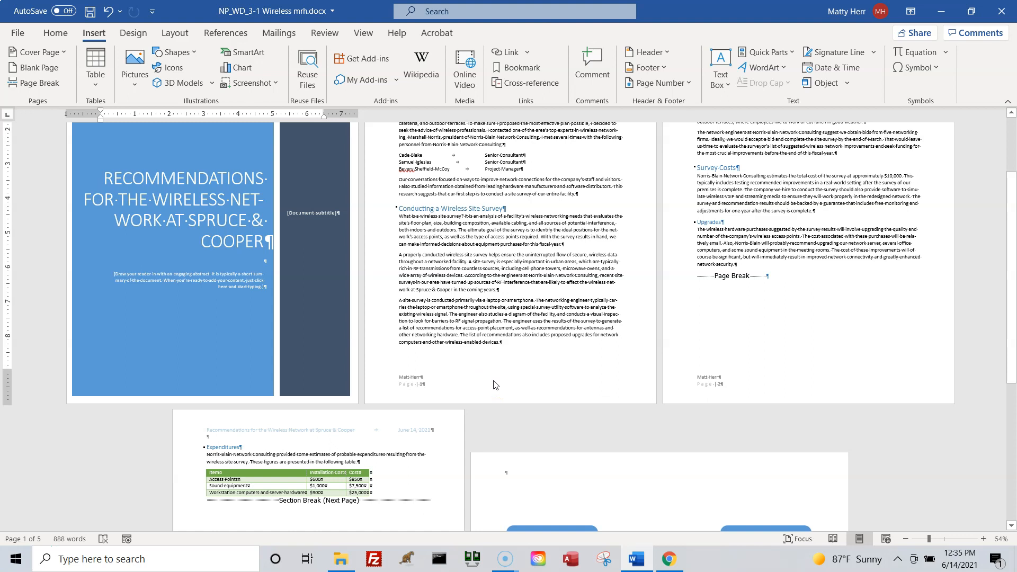
left_click(982, 541)
left_click(982, 541)
left_click(982, 541)
left_click(983, 541)
left_click(983, 542)
left_click(983, 541)
left_click(983, 541)
left_click(983, 541)
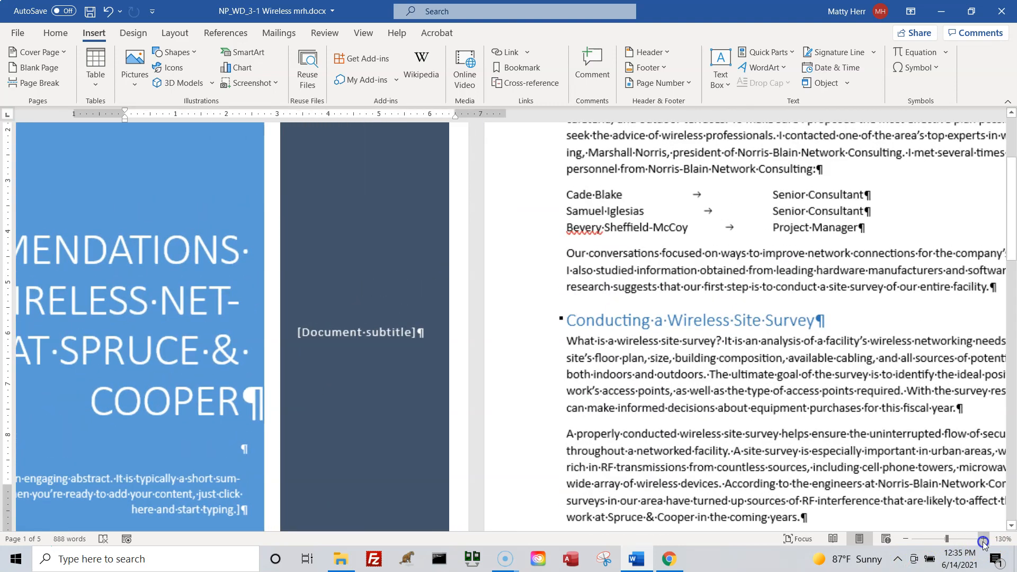
scroll(821, 325, "up", 15)
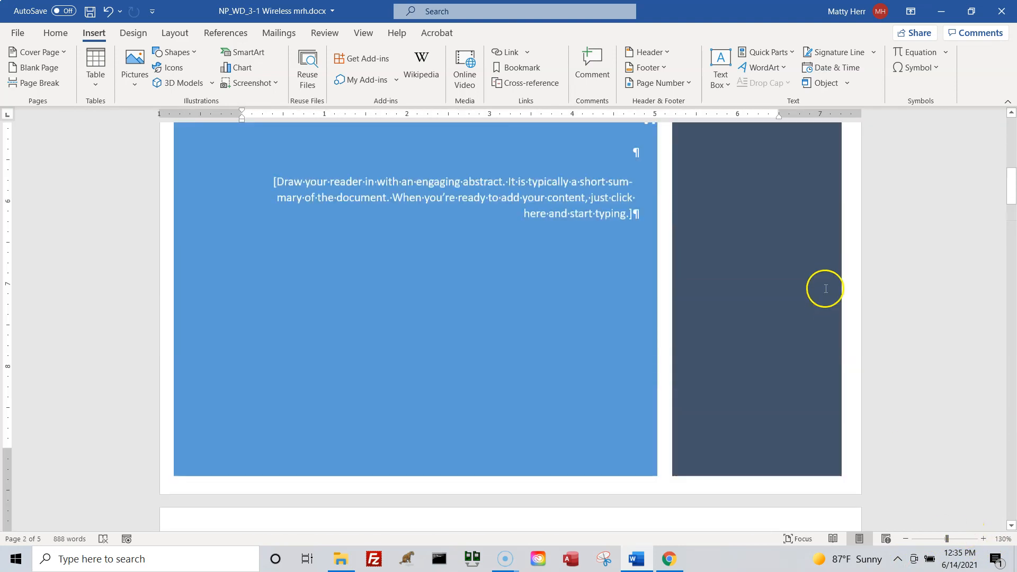